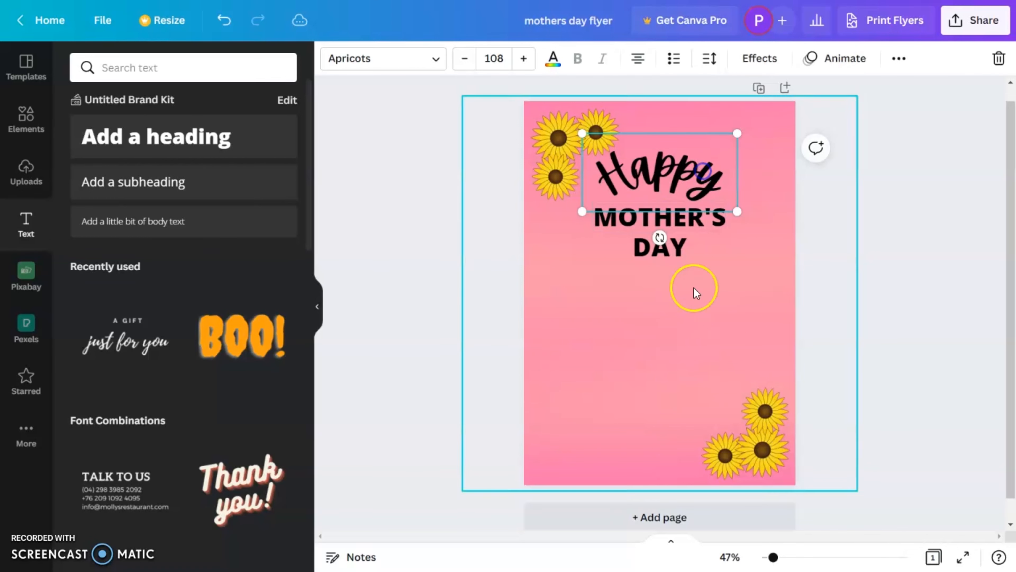
# Step: Reposition the "Happy" text so it sits centred just above "MOTHER'S DAY"
pyautogui.moveTo(664, 239); pyautogui.dragTo(670, 239)
pyautogui.moveTo(714, 182); pyautogui.dragTo(710, 186)
pyautogui.click(783, 223)
pyautogui.click(660, 247)
pyautogui.click(756, 275)
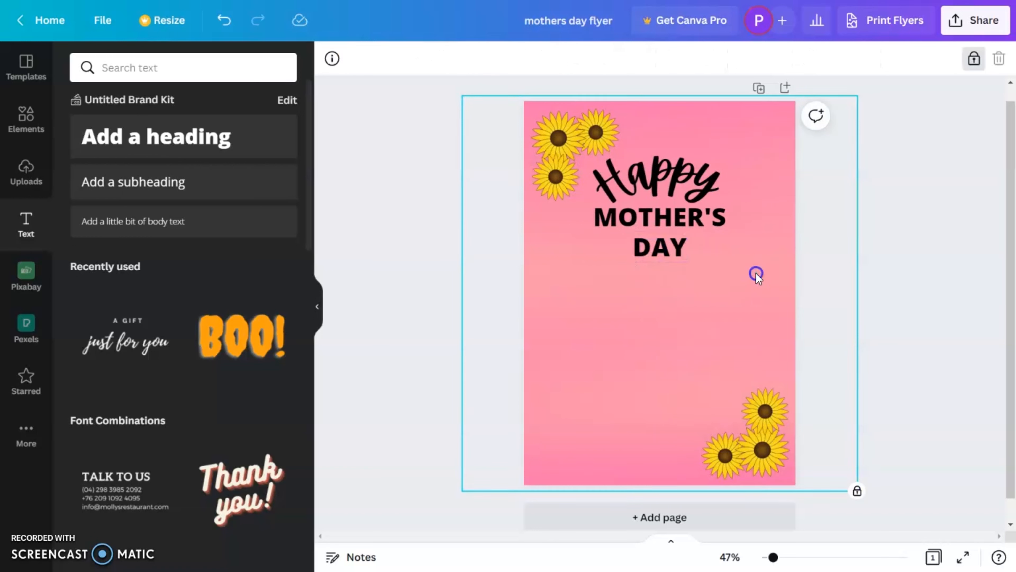
# Step: Enlarge the "Happy", "MOTHER'S" and "DAY" texts together slightly and re-centre them in the upper part of the flyer
pyautogui.moveTo(678, 318); pyautogui.dragTo(586, 138)
pyautogui.moveTo(737, 264); pyautogui.dragTo(745, 271)
pyautogui.click(812, 263)
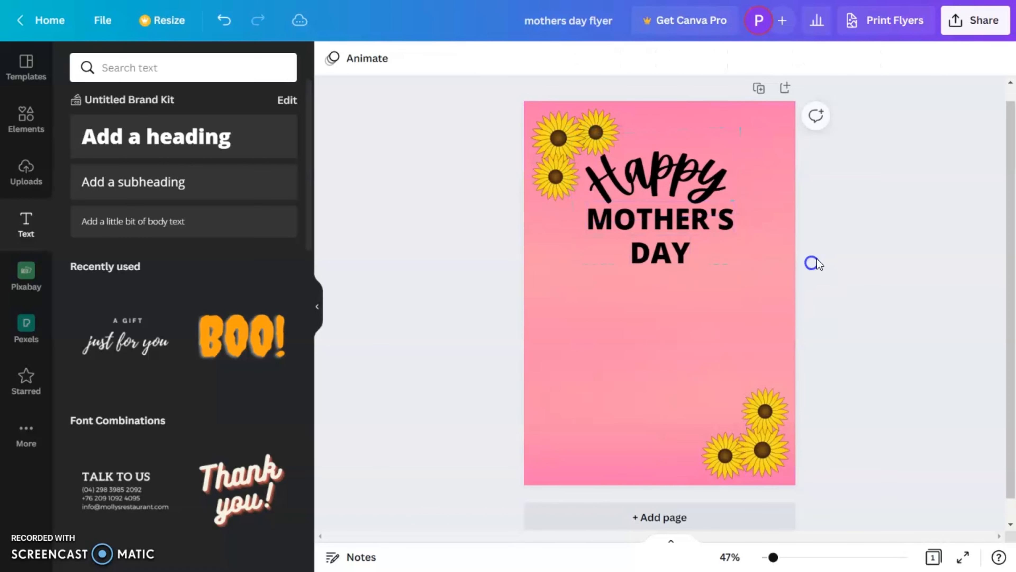
pyautogui.click(712, 291)
pyautogui.moveTo(684, 314); pyautogui.dragTo(678, 189)
pyautogui.click(875, 227)
# Step: Duplicate "MOTHER'S" below "DAY" as a line reading "SALE" and enlarge it to font size 84.9
pyautogui.click(669, 325)
pyautogui.click(683, 221)
pyautogui.keyDown('alt'); pyautogui.moveTo(683, 221); pyautogui.dragTo(680, 298); pyautogui.keyUp('alt')
pyautogui.doubleClick(680, 299)
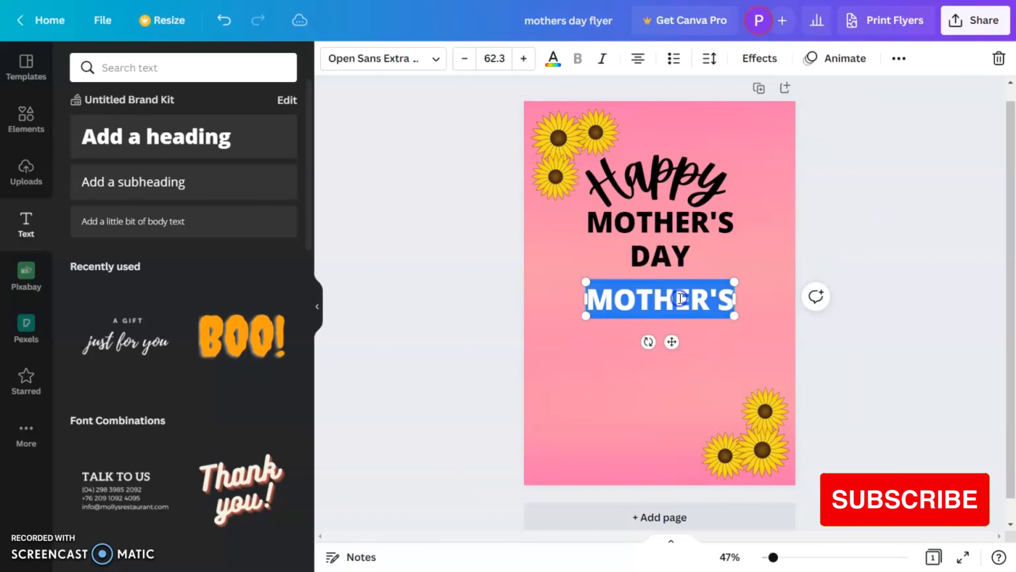
pyautogui.write('sale')
pyautogui.doubleClick(680, 299)
pyautogui.write('SALE')
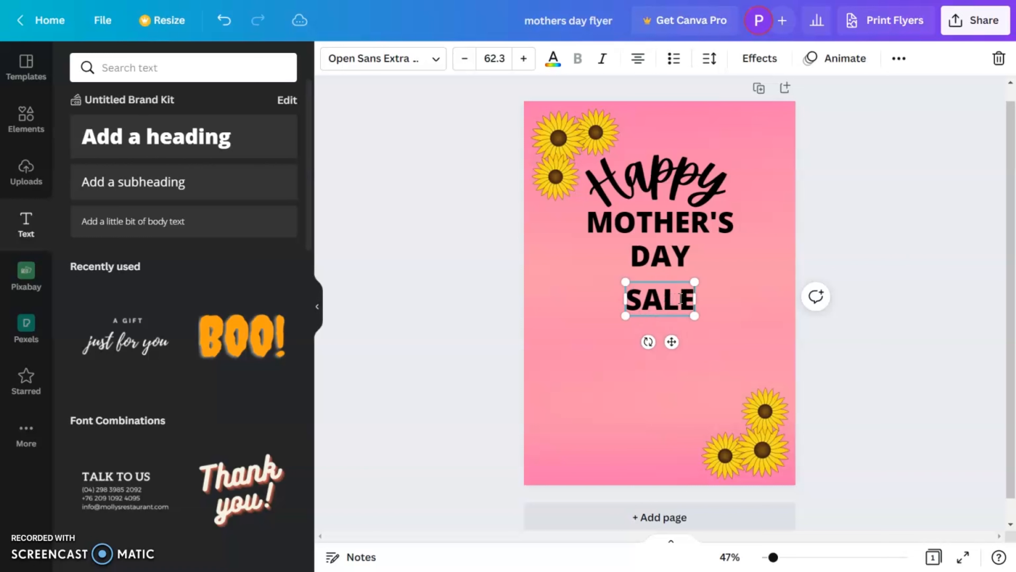
pyautogui.moveTo(691, 319); pyautogui.dragTo(707, 325)
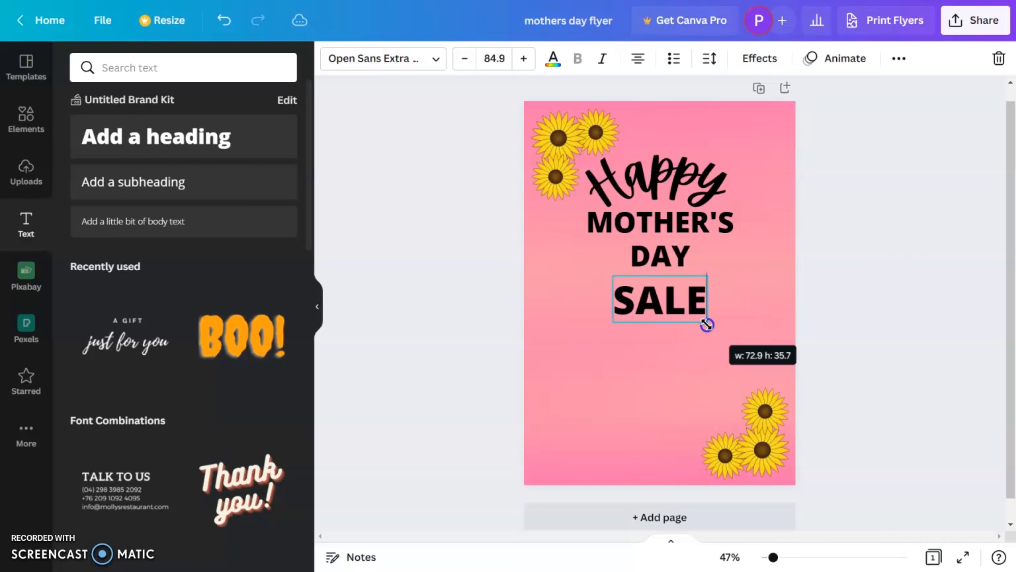
pyautogui.click(487, 286)
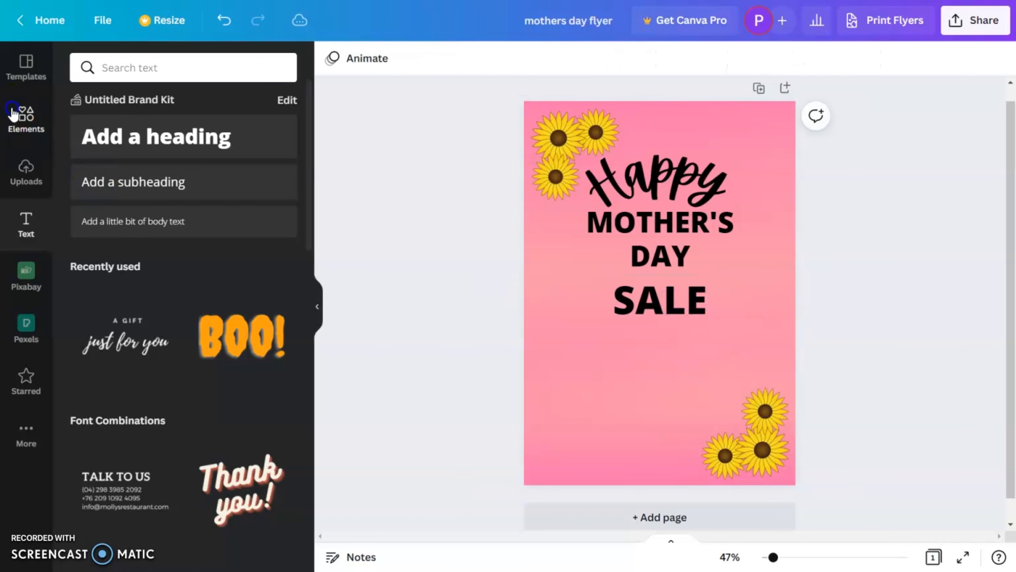
# Step: Search the elements for "ribbon" and add the plain straight white ribbon banner to the flyer
pyautogui.click(25, 118)
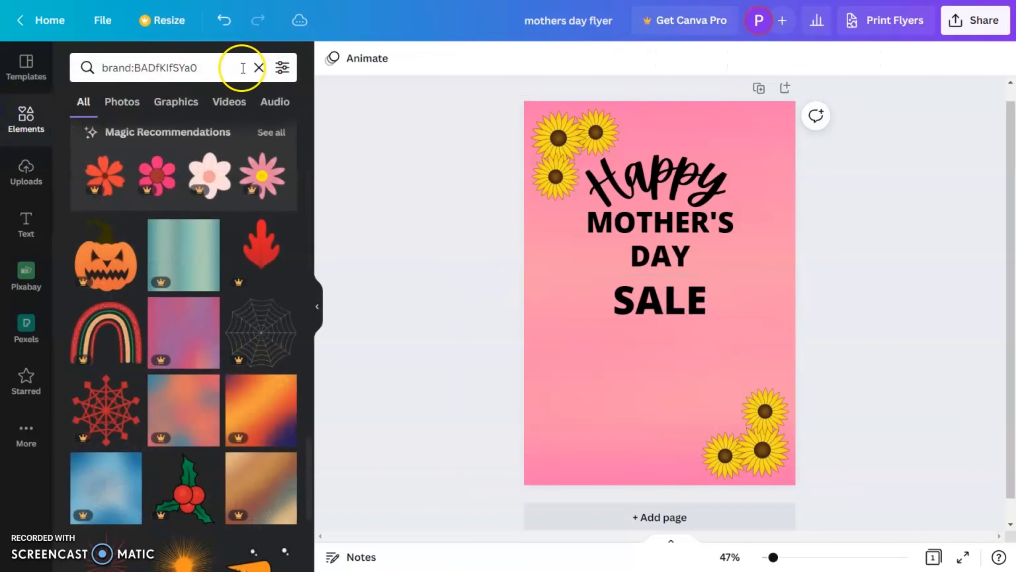
pyautogui.click(259, 68)
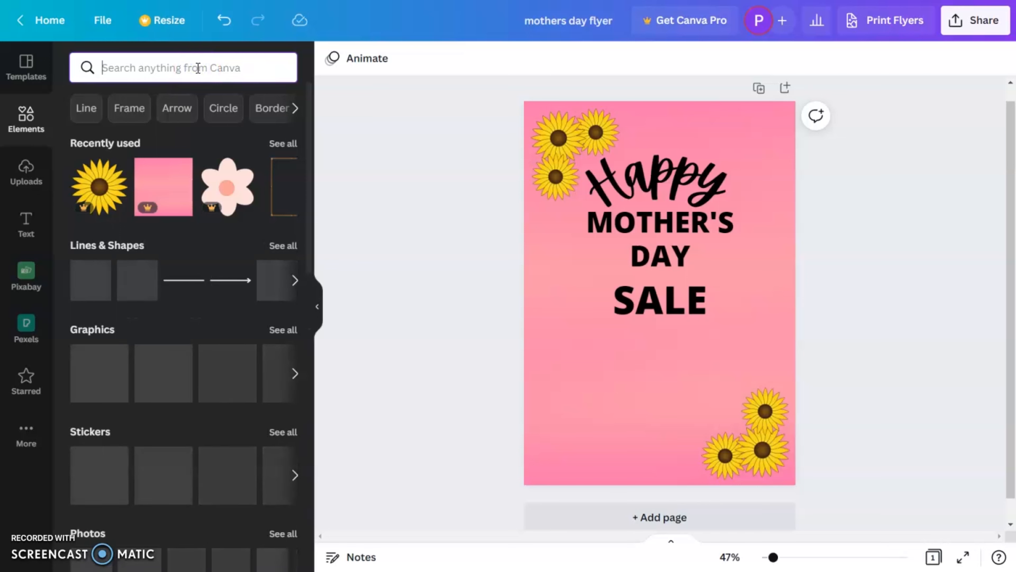
pyautogui.write('ribbon')
pyautogui.press('Return')
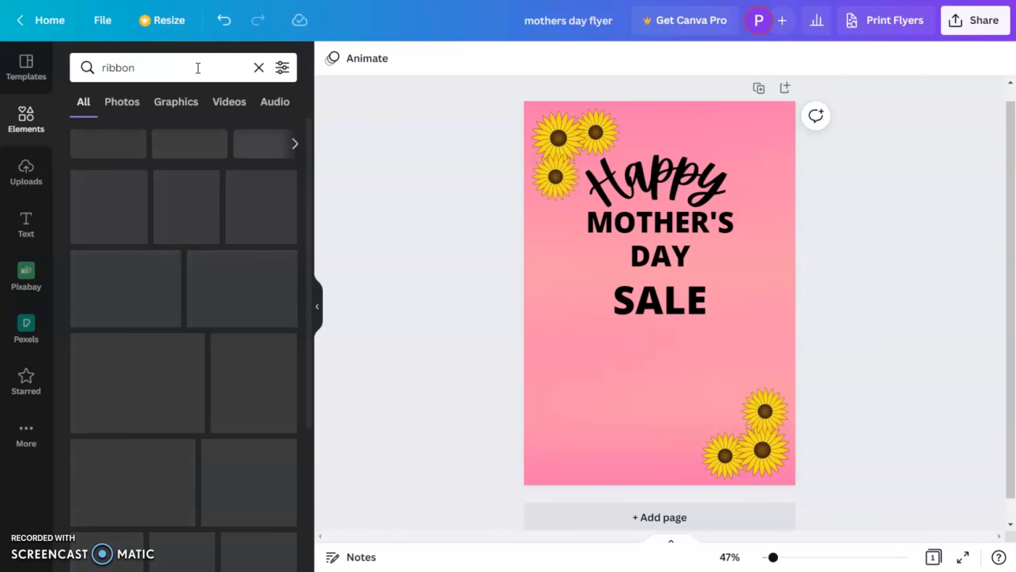
pyautogui.click(97, 209)
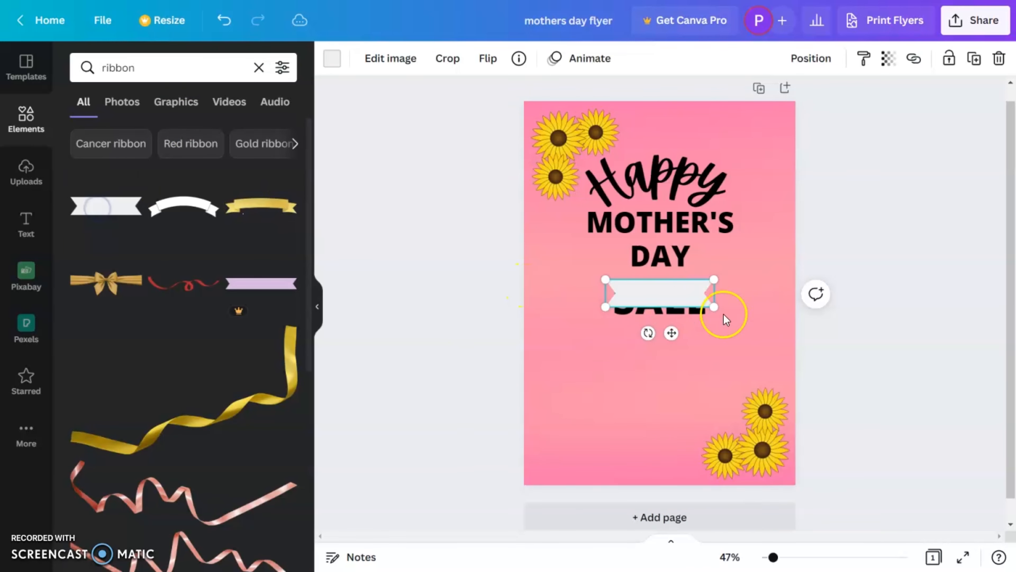
# Step: Enlarge the white ribbon below "DAY" and place the "SALE" text centred on top of it
pyautogui.moveTo(716, 280); pyautogui.dragTo(759, 258)
pyautogui.moveTo(697, 296); pyautogui.dragTo(697, 313)
pyautogui.hotkey('ctrl', 'v')
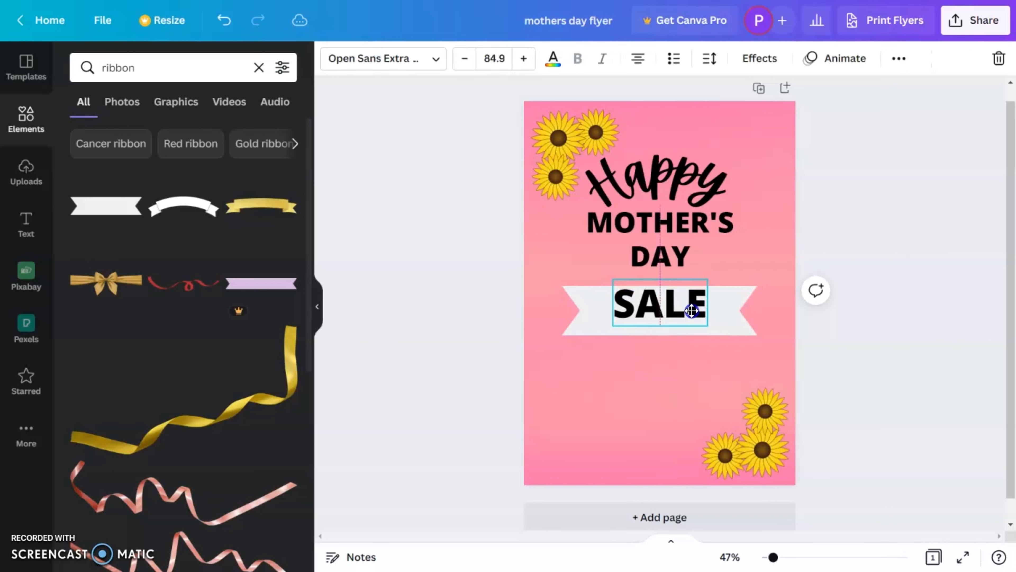
pyautogui.click(900, 338)
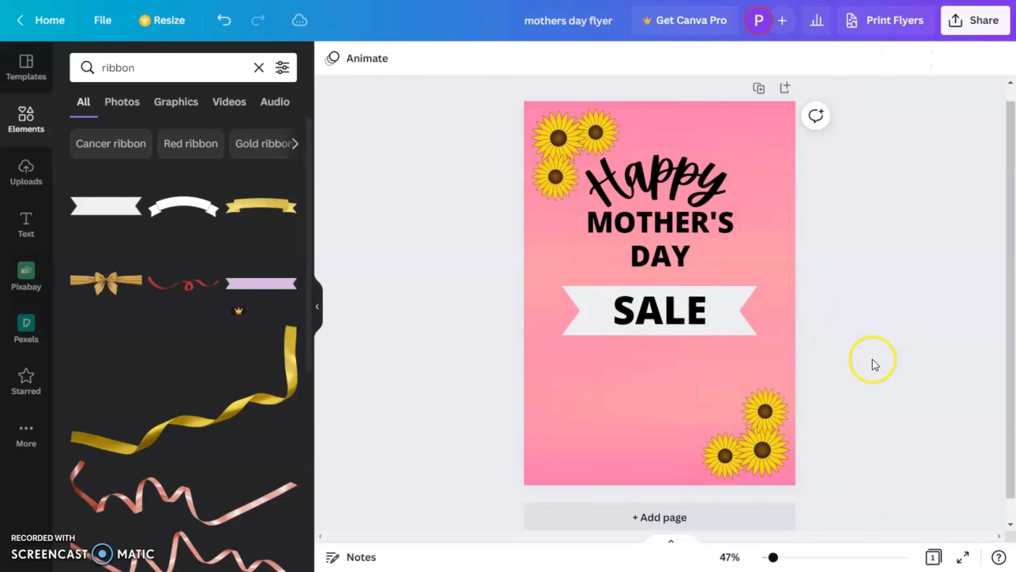
# Step: Select the ribbon and "SALE" together and move them up slightly, closer to "DAY"
pyautogui.click(688, 323)
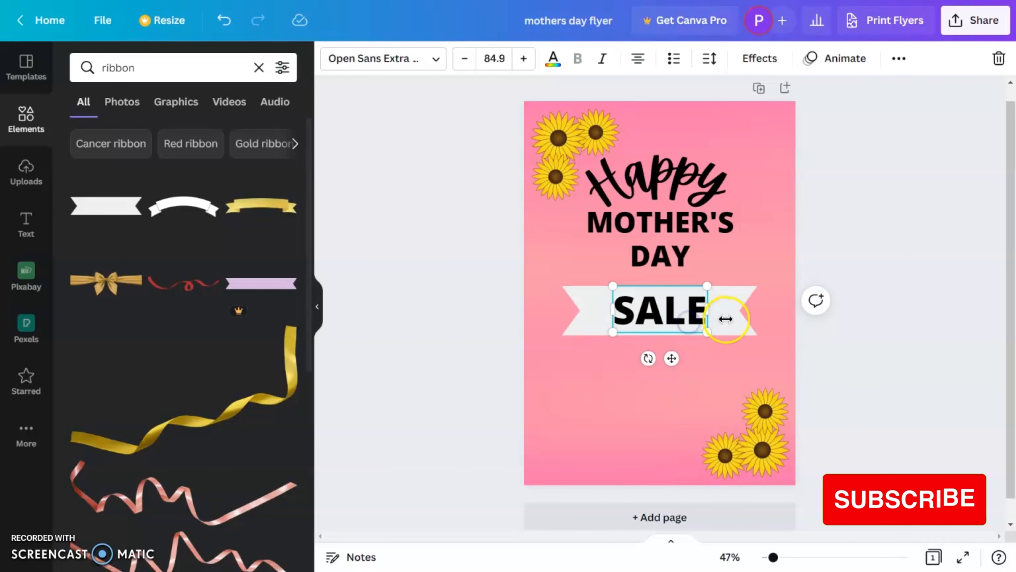
pyautogui.click(742, 340)
pyautogui.click(733, 329)
pyautogui.keyDown('shift'); pyautogui.click(676, 316); pyautogui.keyUp('shift')
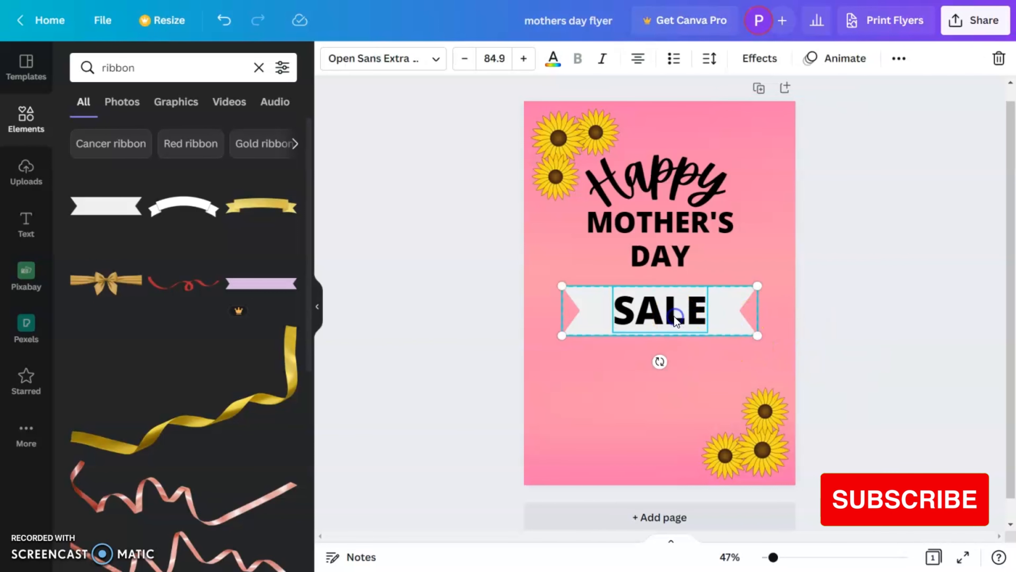
pyautogui.moveTo(674, 316); pyautogui.dragTo(675, 308)
pyautogui.click(907, 352)
# Step: Duplicate the "DAY" text below the ribbon and change the copy to "AND"
pyautogui.click(675, 259)
pyautogui.moveTo(674, 259); pyautogui.dragTo(674, 351)
pyautogui.doubleClick(680, 338)
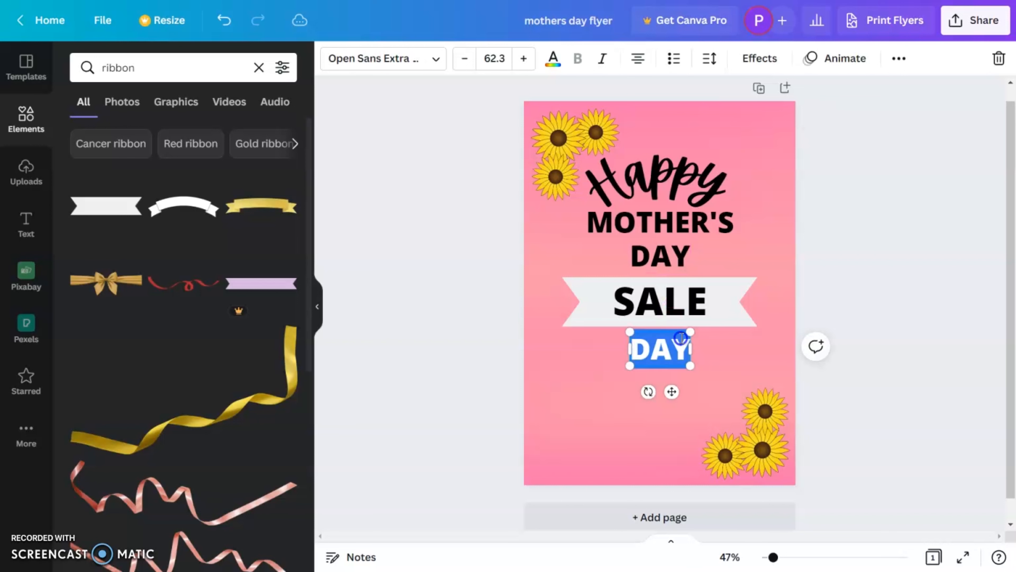
pyautogui.write('and')
pyautogui.press('BackSpace')
pyautogui.press('BackSpace')
pyautogui.press('BackSpace')
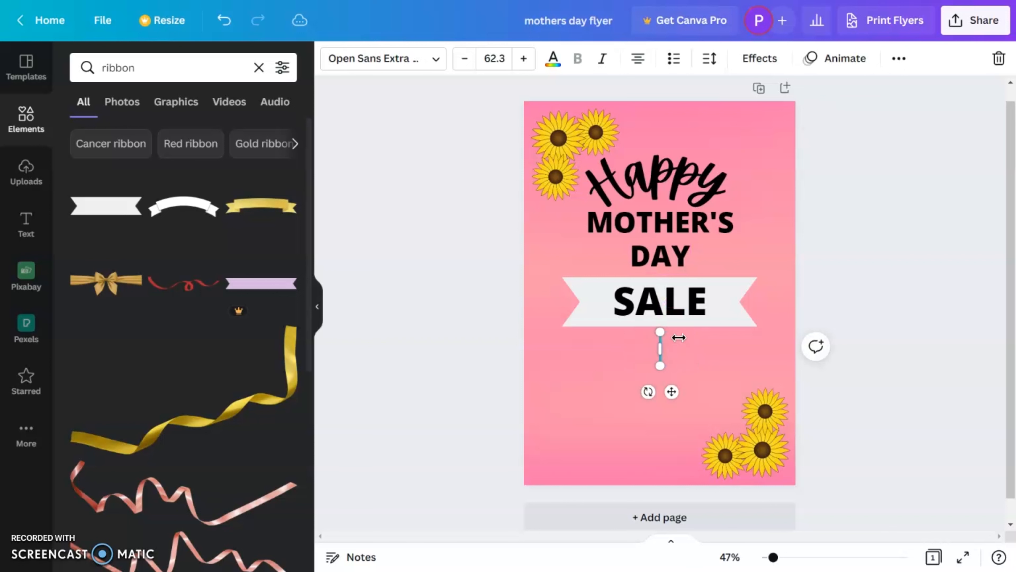
pyautogui.write('and')
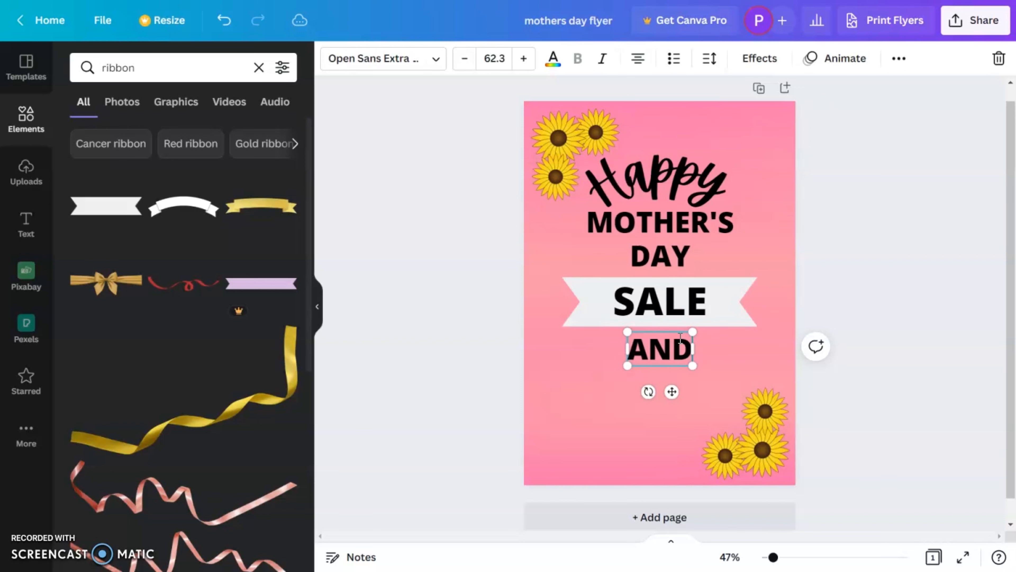
pyautogui.click(905, 232)
# Step: Duplicate the "AND" text beneath itself and change the copy to "Special Events"
pyautogui.click(652, 342)
pyautogui.moveTo(653, 342); pyautogui.dragTo(659, 381)
pyautogui.doubleClick(659, 387)
pyautogui.write('a')
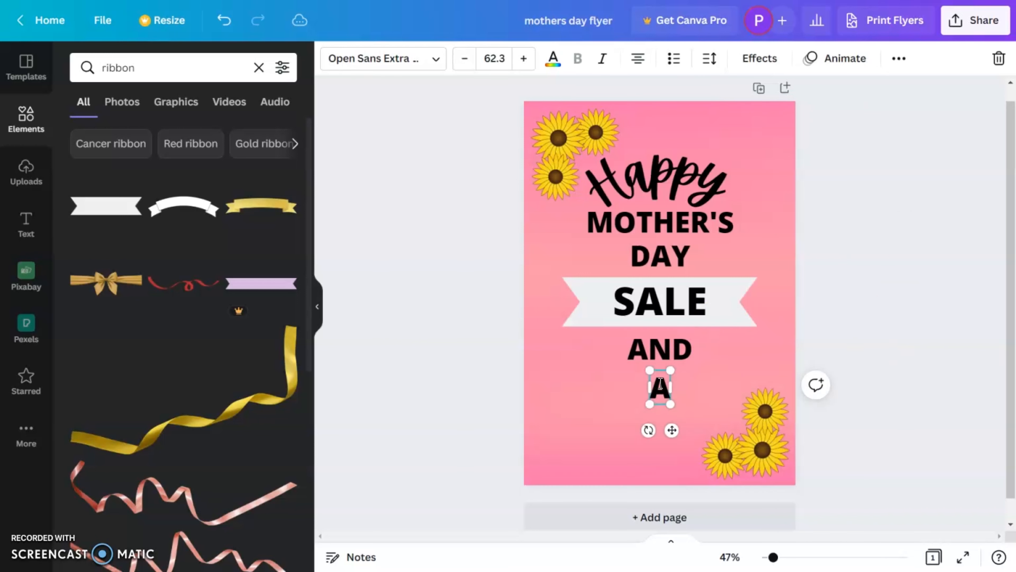
pyautogui.write('p')
pyautogui.press('BackSpace')
pyautogui.write('pec')
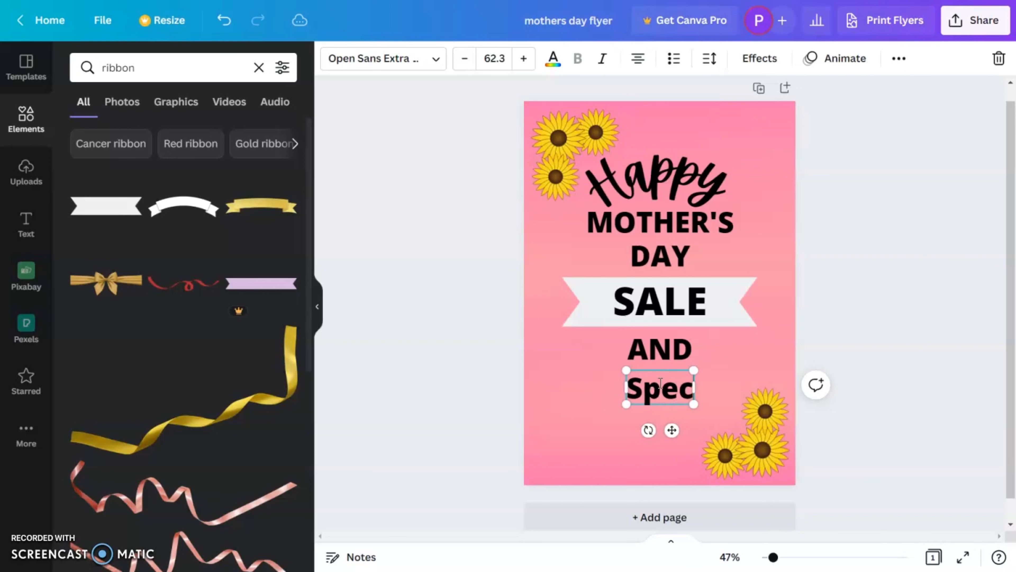
pyautogui.write('ial E')
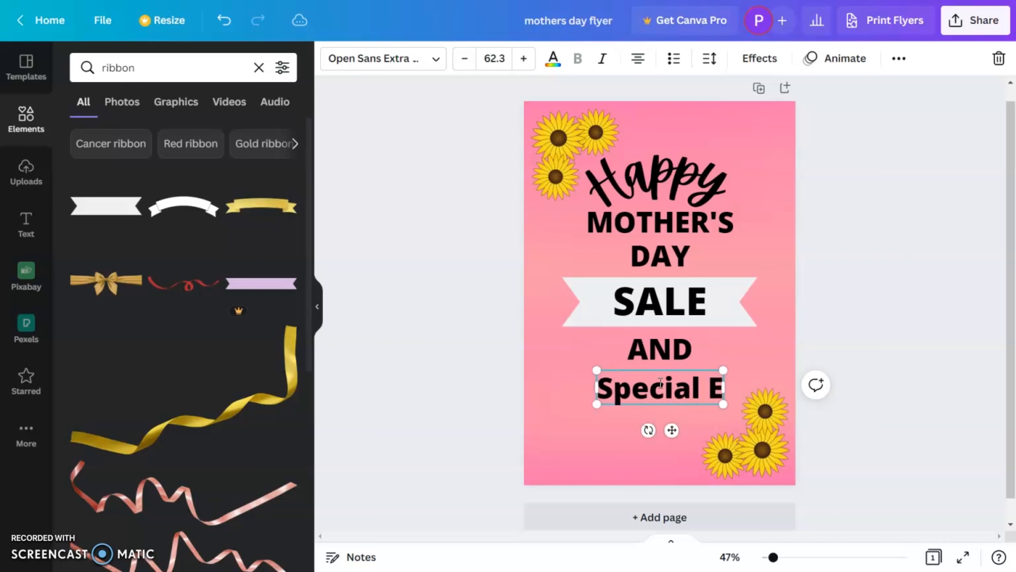
pyautogui.write('vent')
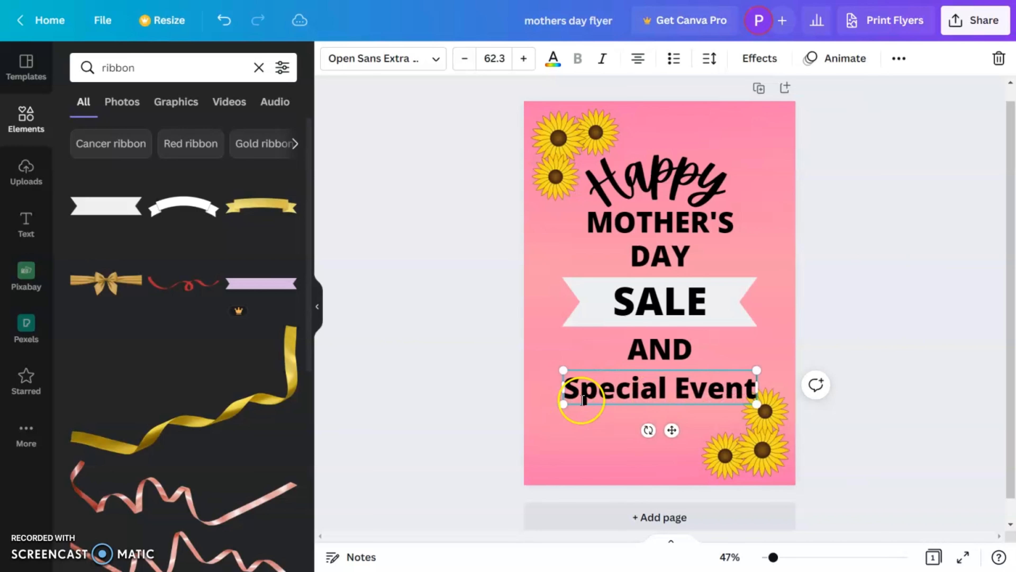
pyautogui.write('s')
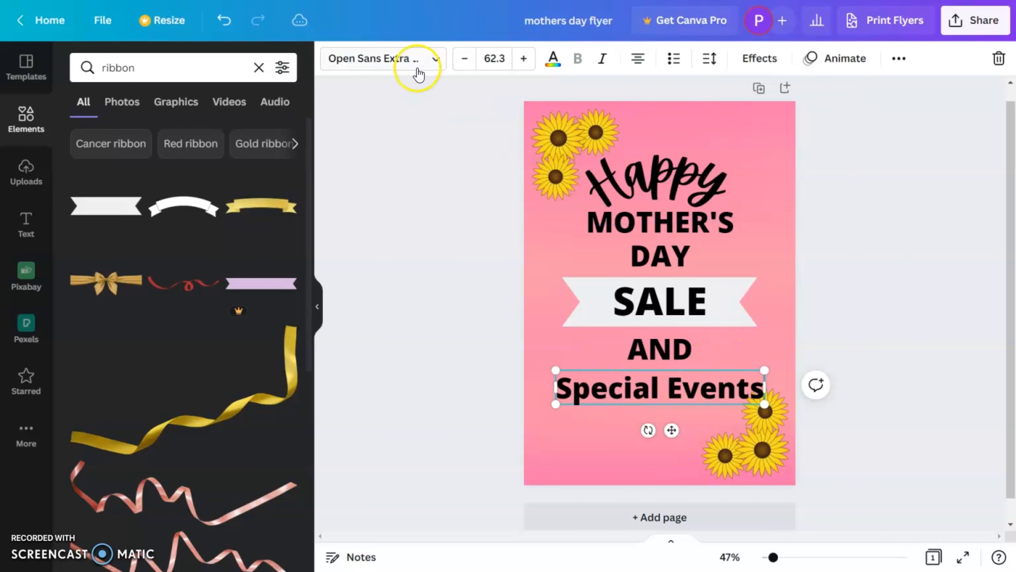
# Step: Set the "Special Events" font to Apricots and move the line slightly closer to "AND"
pyautogui.click(416, 66)
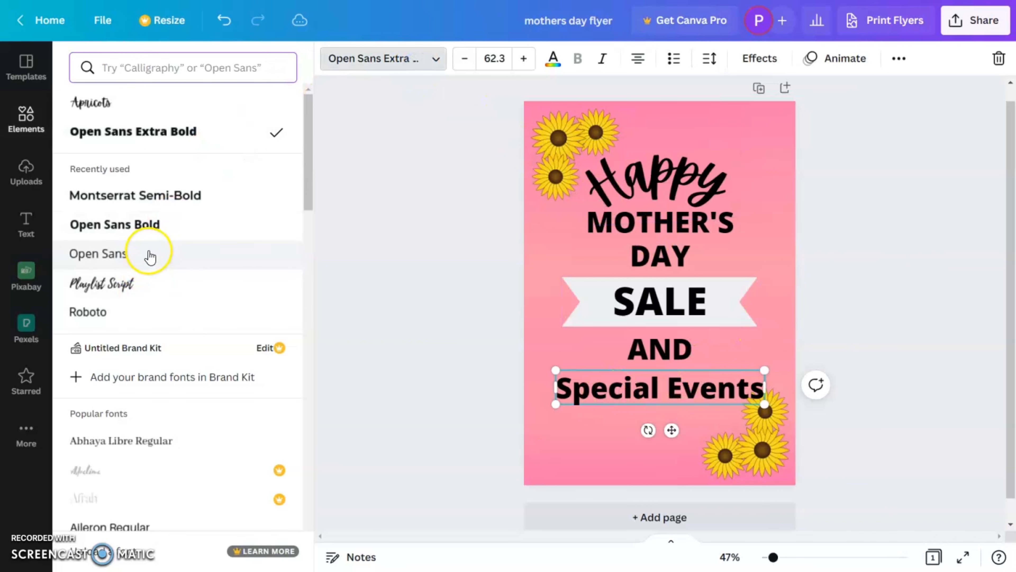
pyautogui.click(159, 102)
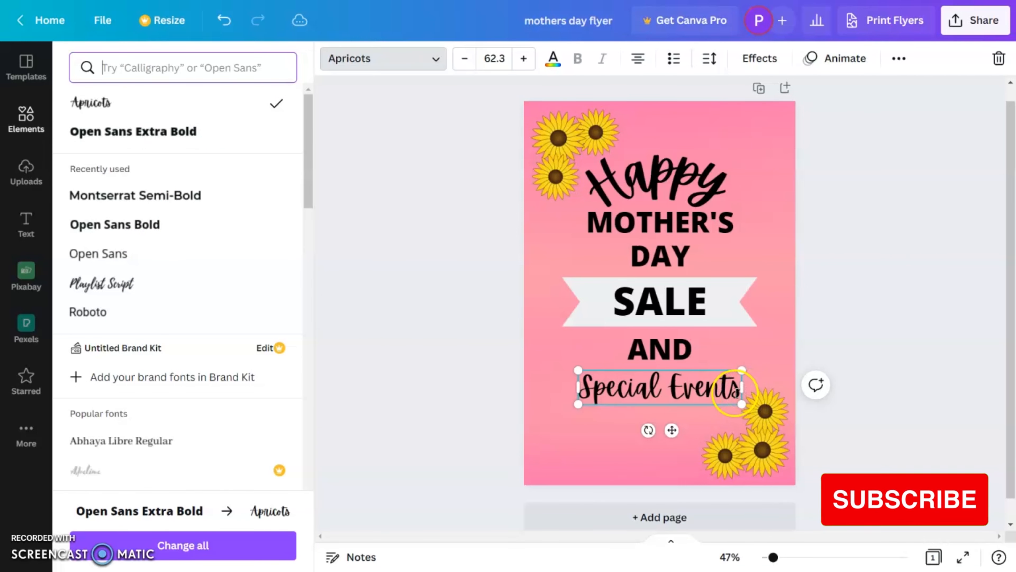
pyautogui.click(891, 295)
pyautogui.click(717, 392)
pyautogui.click(883, 283)
pyautogui.click(719, 385)
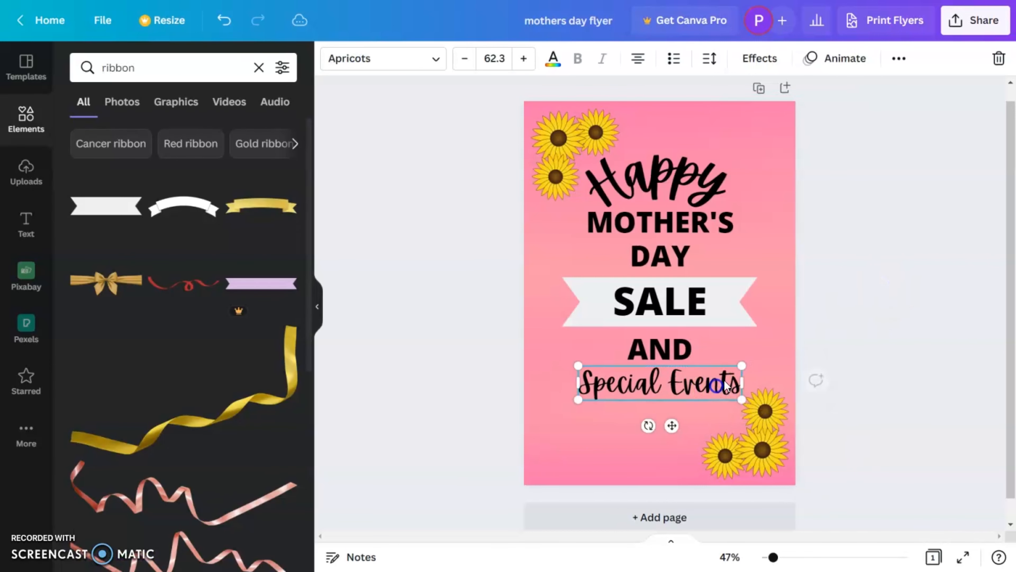
pyautogui.click(947, 301)
# Step: Change the "AND" font to Open Sans, shrink it to size 53.5 and keep it centred just below the ribbon
pyautogui.click(650, 355)
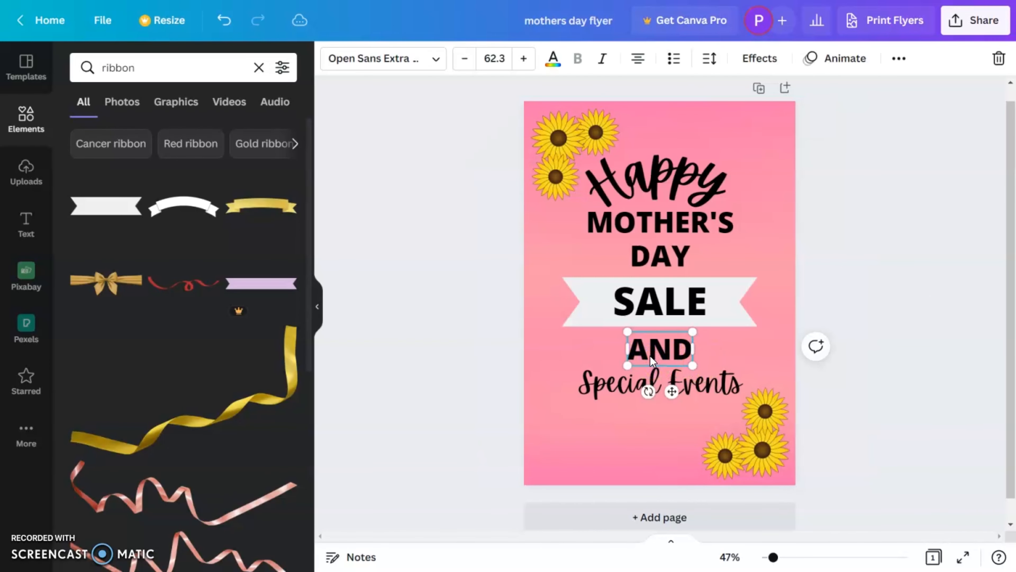
pyautogui.click(435, 61)
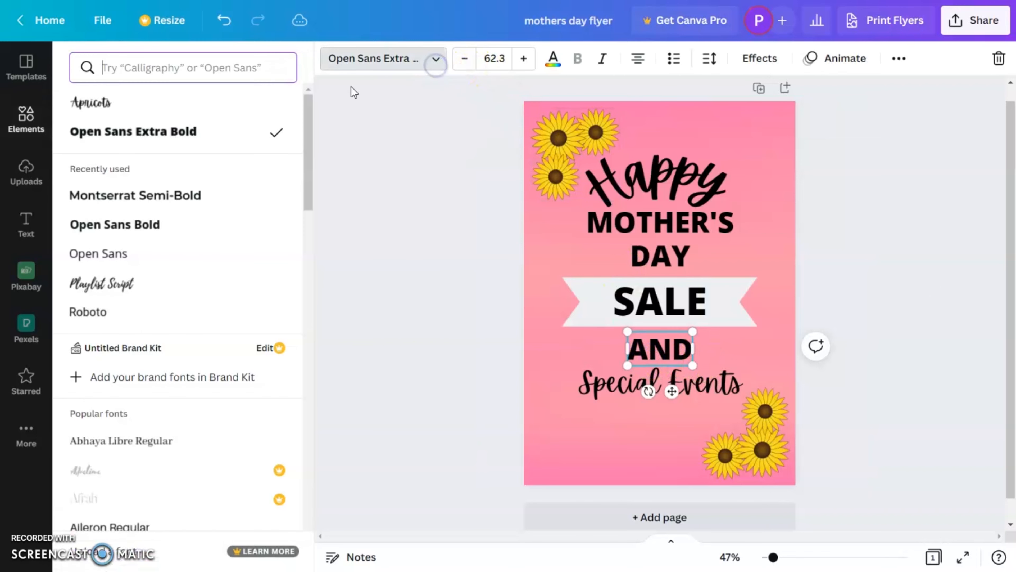
pyautogui.click(136, 255)
pyautogui.click(943, 204)
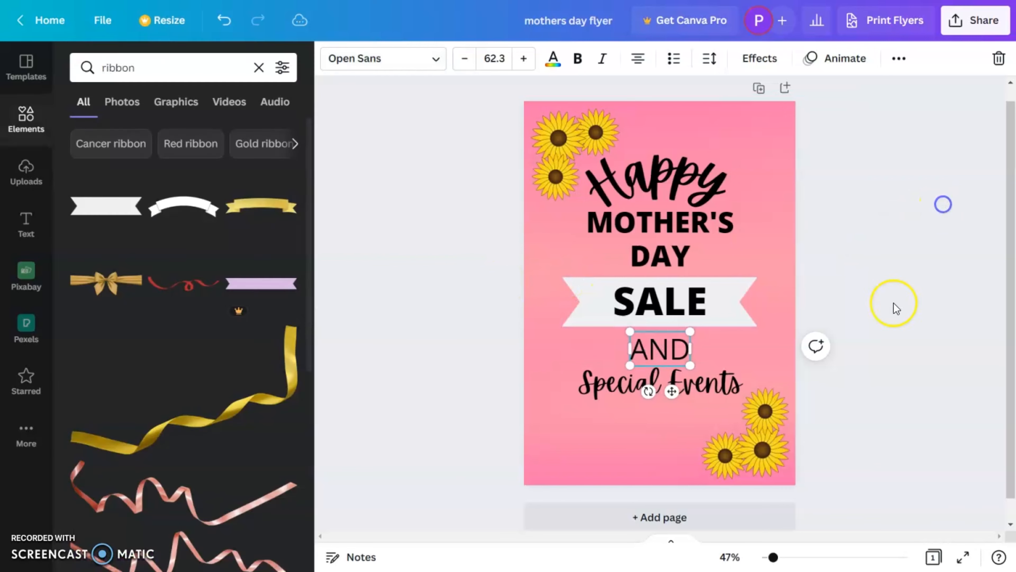
pyautogui.moveTo(689, 364); pyautogui.dragTo(670, 342)
pyautogui.click(862, 251)
# Step: Move the "Special Events" text up so it sits directly beneath "AND"
pyautogui.click(660, 382)
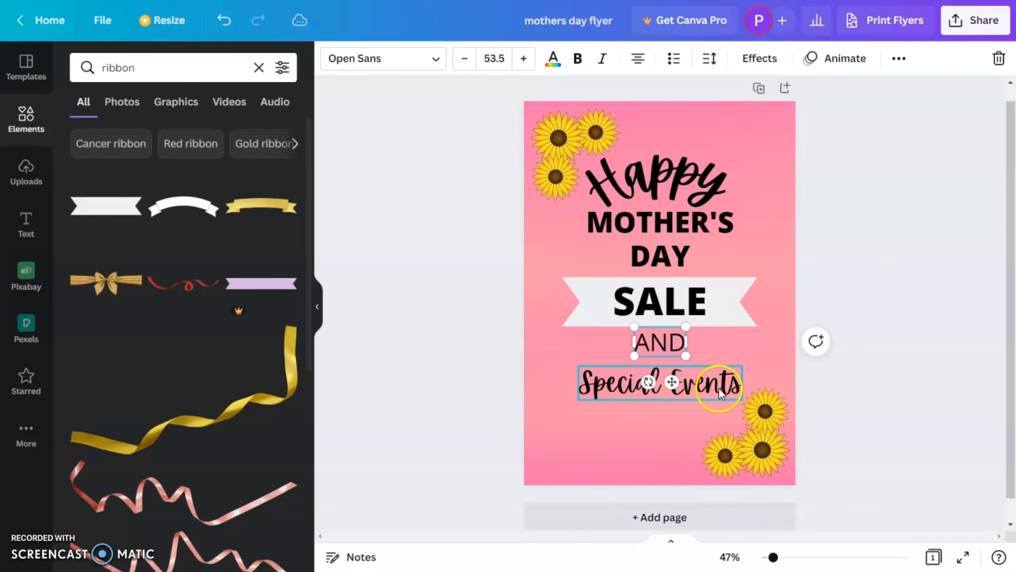
pyautogui.moveTo(660, 382); pyautogui.dragTo(660, 372)
pyautogui.click(917, 242)
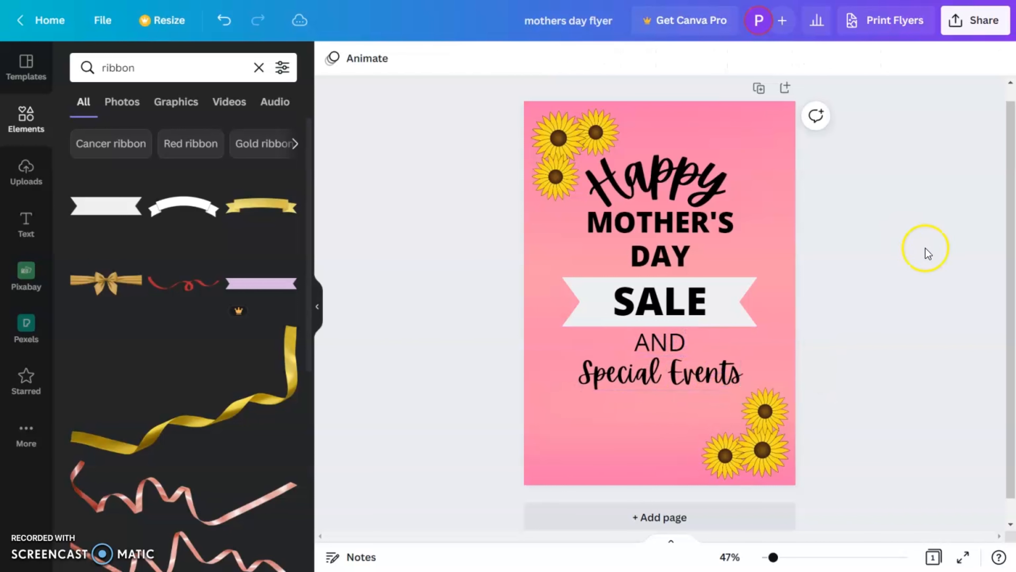
# Step: Duplicate "AND" below "Special Events", replace the copy's text with "join us at avenue park hall" and select all of it
pyautogui.click(664, 344)
pyautogui.moveTo(664, 344); pyautogui.dragTo(642, 418)
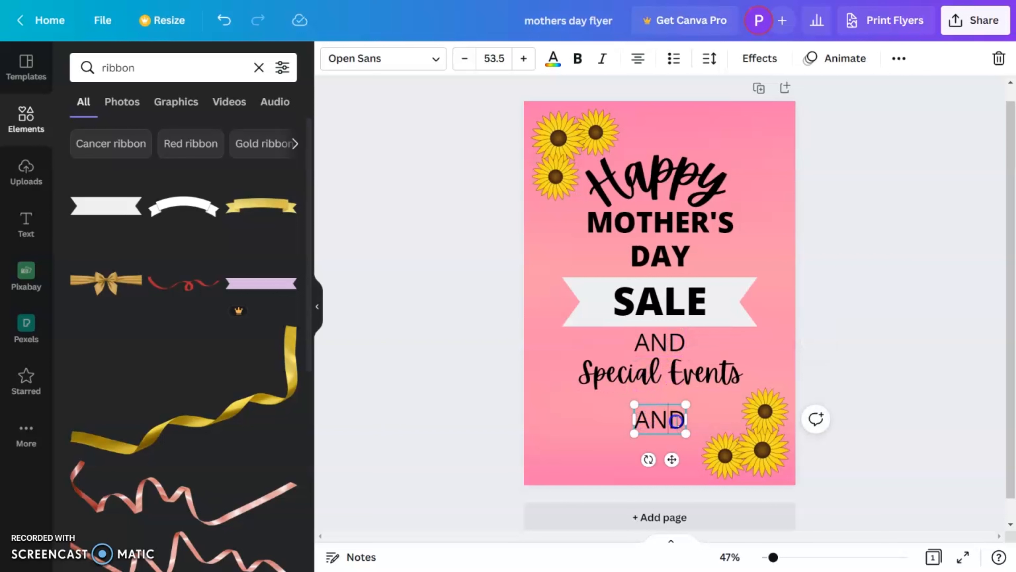
pyautogui.doubleClick(676, 421)
pyautogui.write('join')
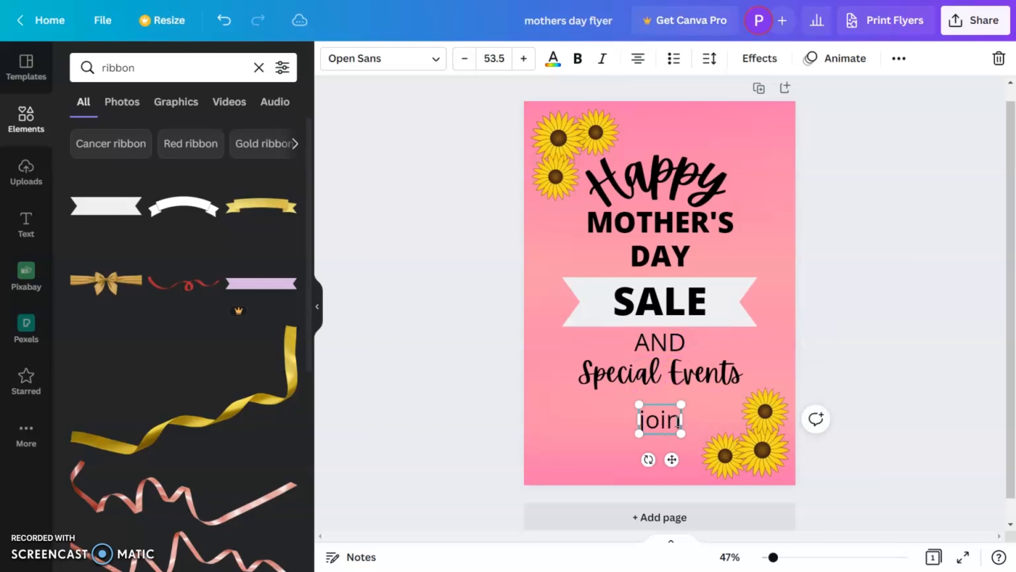
pyautogui.write(' us at')
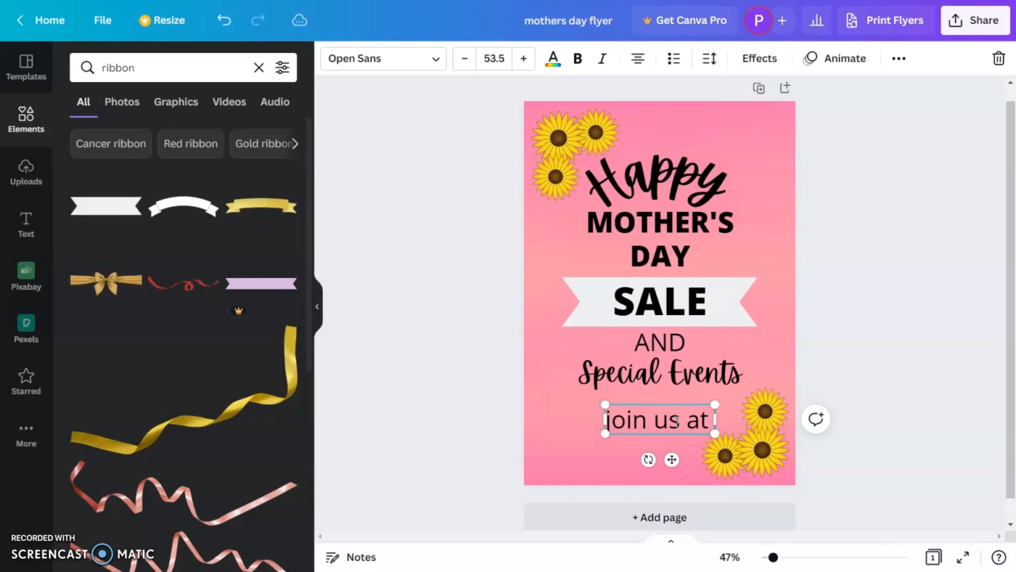
pyautogui.write(' avenue park hall')
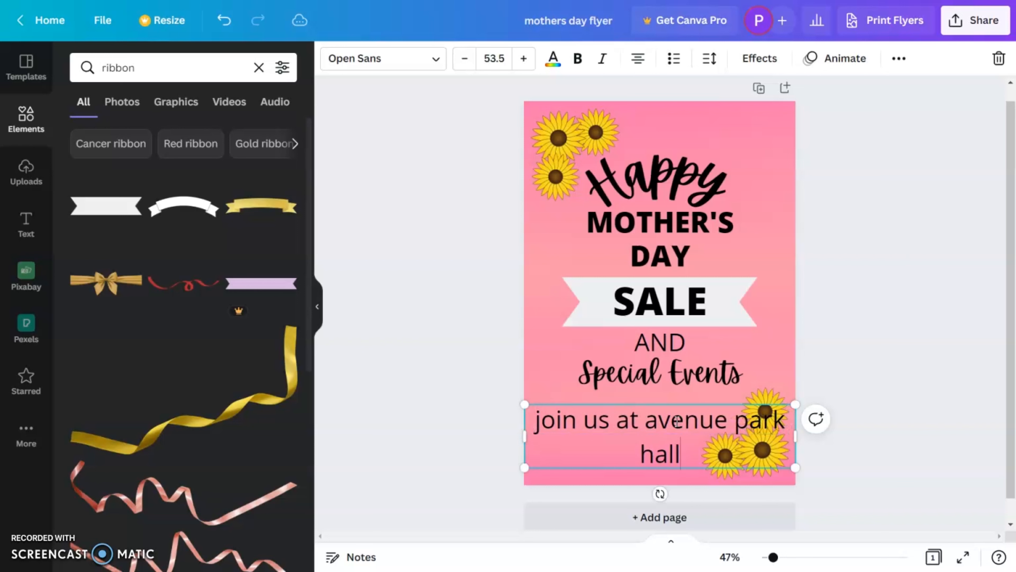
pyautogui.hotkey('ctrl', 'a')
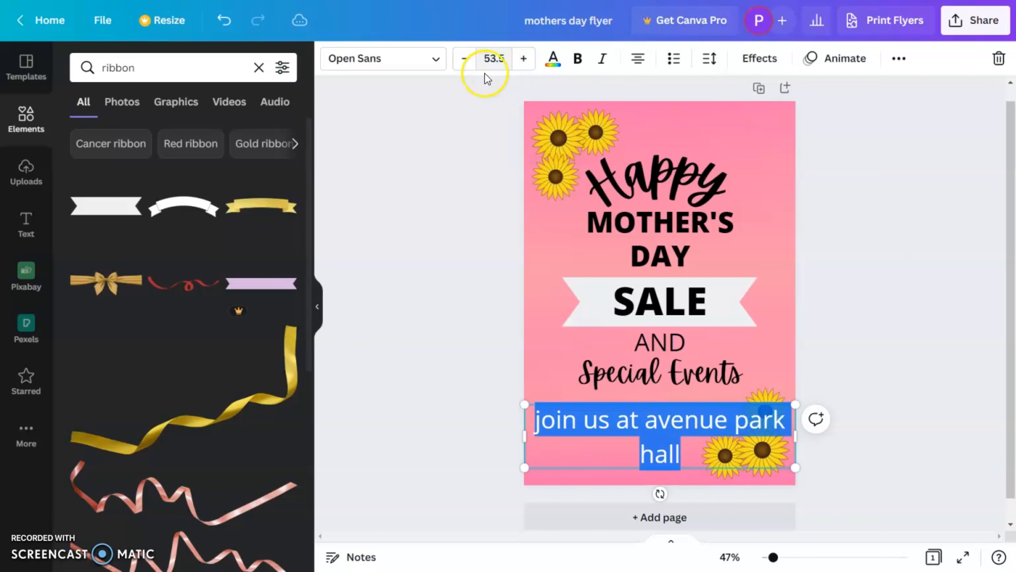
# Step: Set the "join us at avenue park hall" text to font size 32
pyautogui.click(488, 60)
pyautogui.click(495, 358)
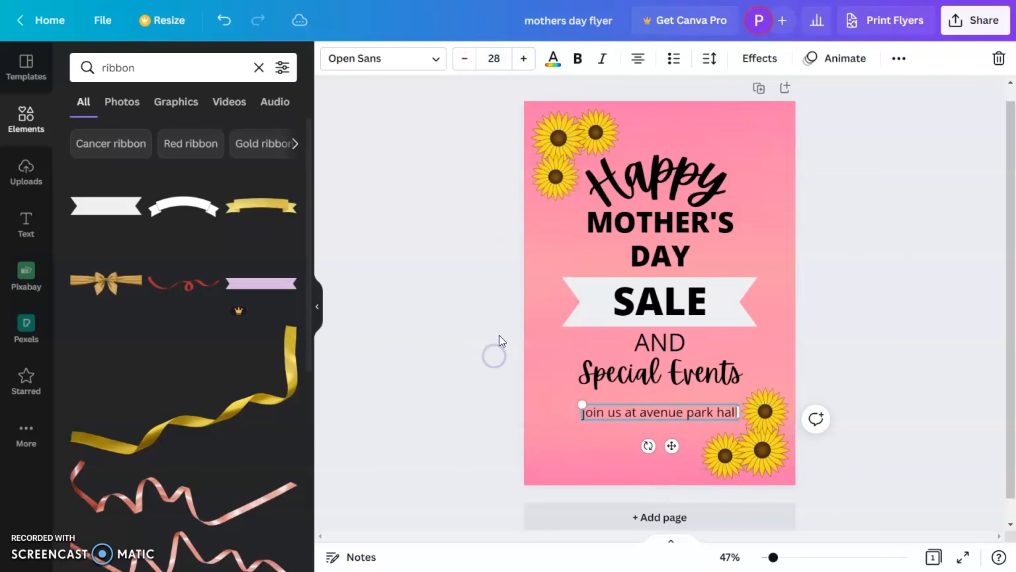
pyautogui.click(523, 59)
pyautogui.click(523, 59)
pyautogui.click(523, 58)
pyautogui.click(524, 58)
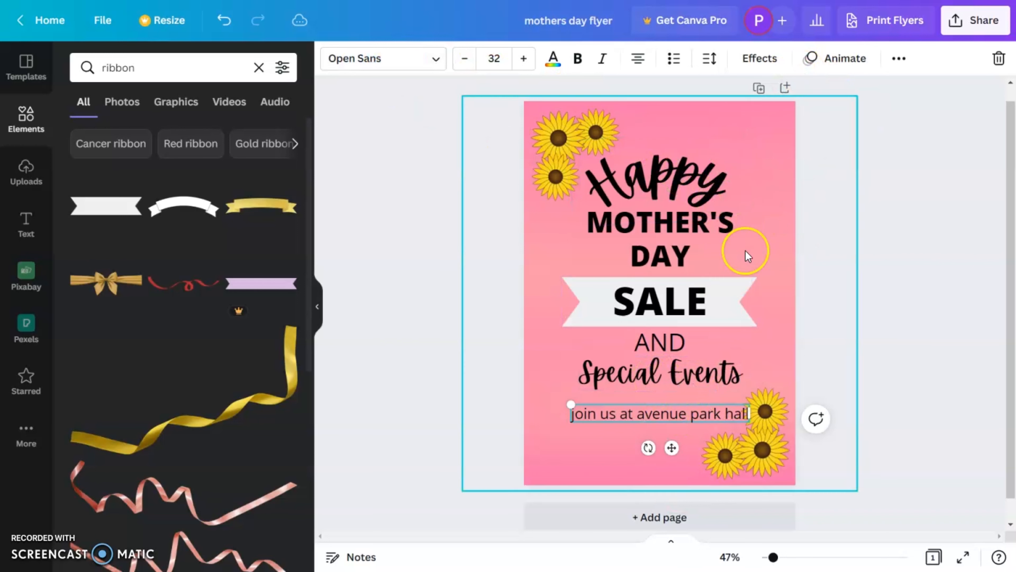
pyautogui.click(867, 300)
# Step: Move "join us at avenue park hall" up directly beneath "Special Events" and shrink it slightly to size 30.8
pyautogui.moveTo(660, 414); pyautogui.dragTo(658, 414)
pyautogui.click(744, 428)
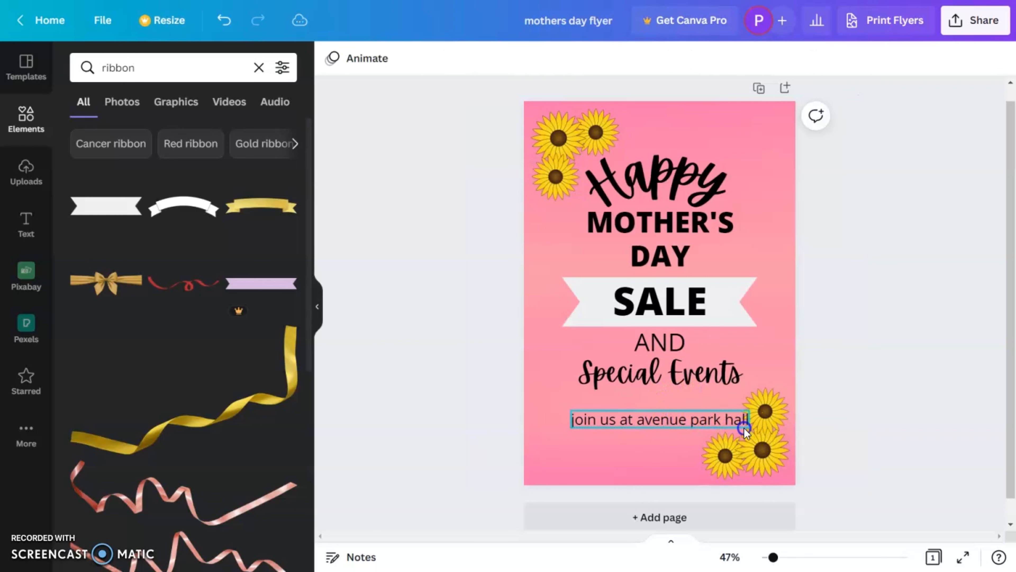
pyautogui.click(680, 407)
pyautogui.click(629, 419)
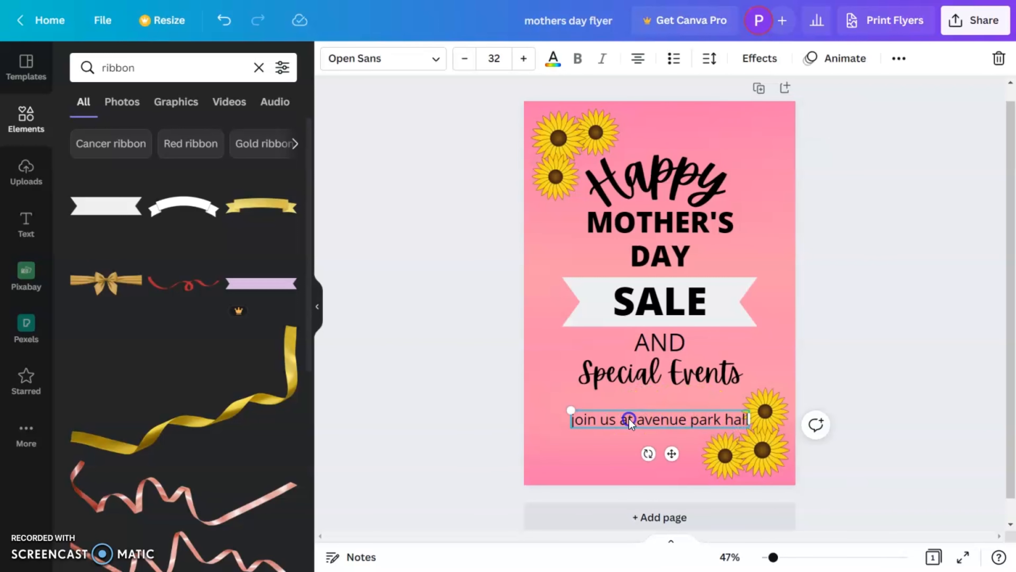
pyautogui.moveTo(629, 420); pyautogui.dragTo(637, 401)
pyautogui.click(878, 313)
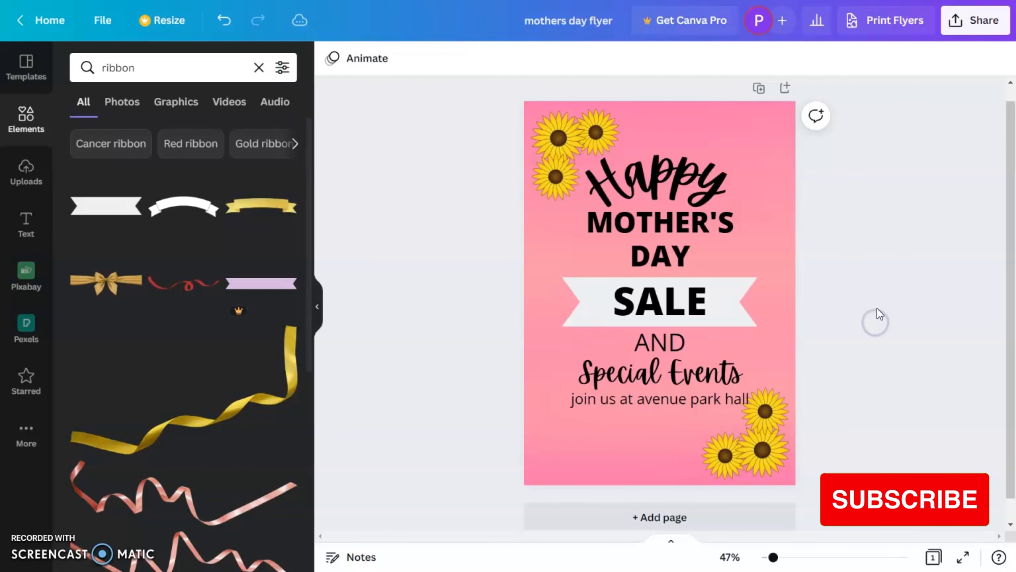
pyautogui.click(708, 401)
pyautogui.moveTo(749, 407); pyautogui.dragTo(747, 408)
pyautogui.click(900, 323)
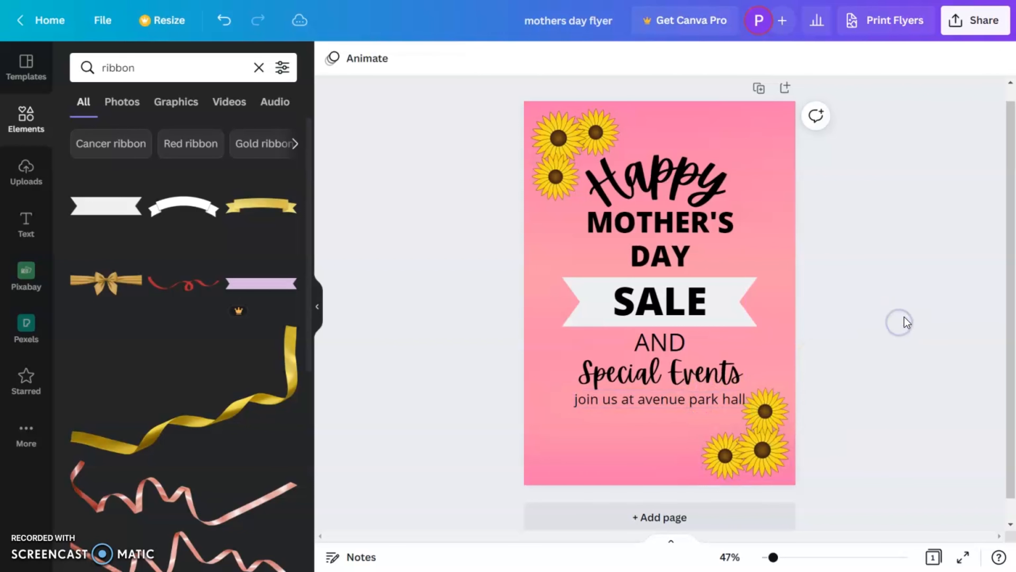
# Step: Ungroup the lower sunflower cluster and shrink its top sunflower so it clears the "join us" line
pyautogui.click(778, 411)
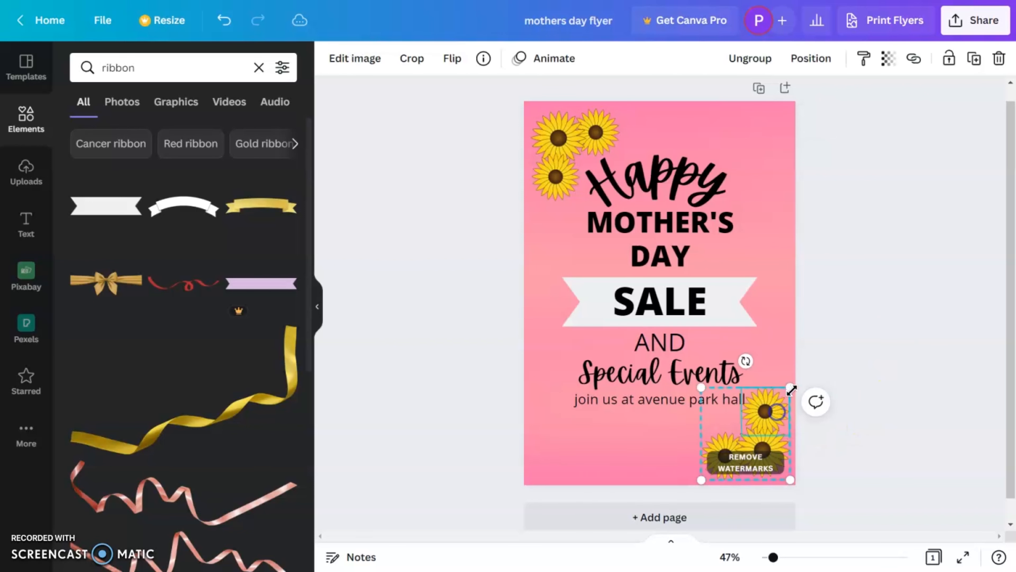
pyautogui.rightClick(768, 412)
pyautogui.click(821, 431)
pyautogui.click(799, 406)
pyautogui.click(777, 411)
pyautogui.moveTo(789, 388); pyautogui.dragTo(777, 409)
pyautogui.click(809, 406)
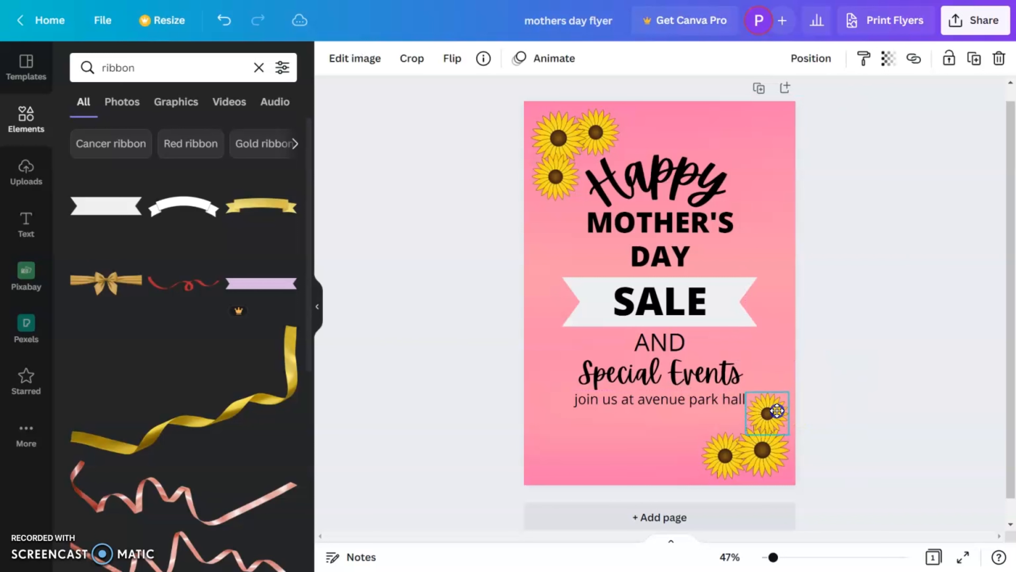
pyautogui.click(859, 396)
# Step: Nudge the leftmost sunflower of the lower cluster slightly closer to the other two
pyautogui.click(747, 464)
pyautogui.click(730, 461)
pyautogui.click(728, 458)
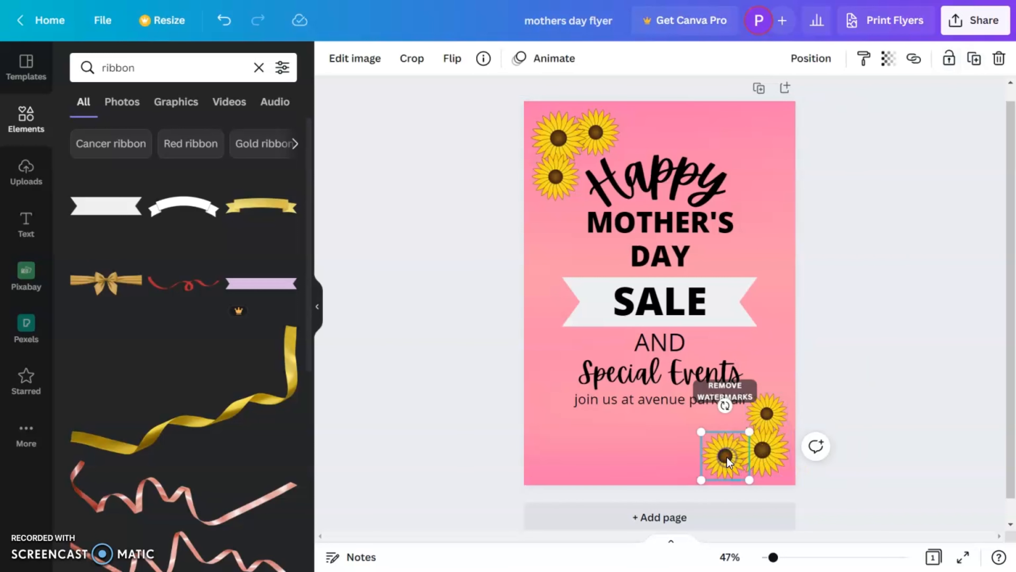
pyautogui.moveTo(727, 458); pyautogui.dragTo(728, 460)
pyautogui.click(896, 343)
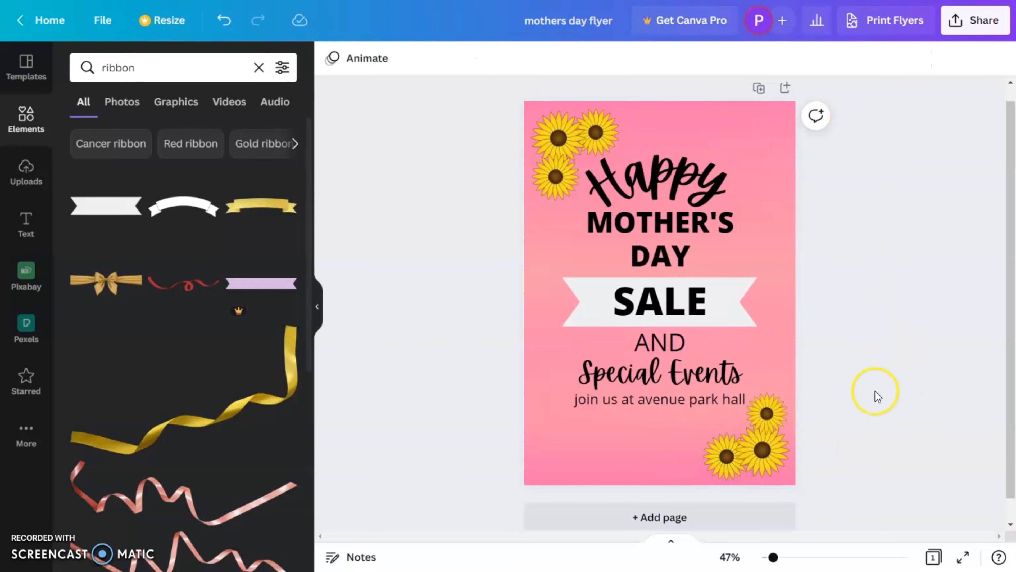
# Step: Duplicate the "join us at avenue park hall" line below itself and replace the copy's text with "LIVE MUSIC | GAMES | DINNER"
pyautogui.keyDown('alt'); pyautogui.moveTo(663, 404); pyautogui.dragTo(656, 423); pyautogui.keyUp('alt')
pyautogui.doubleClick(656, 422)
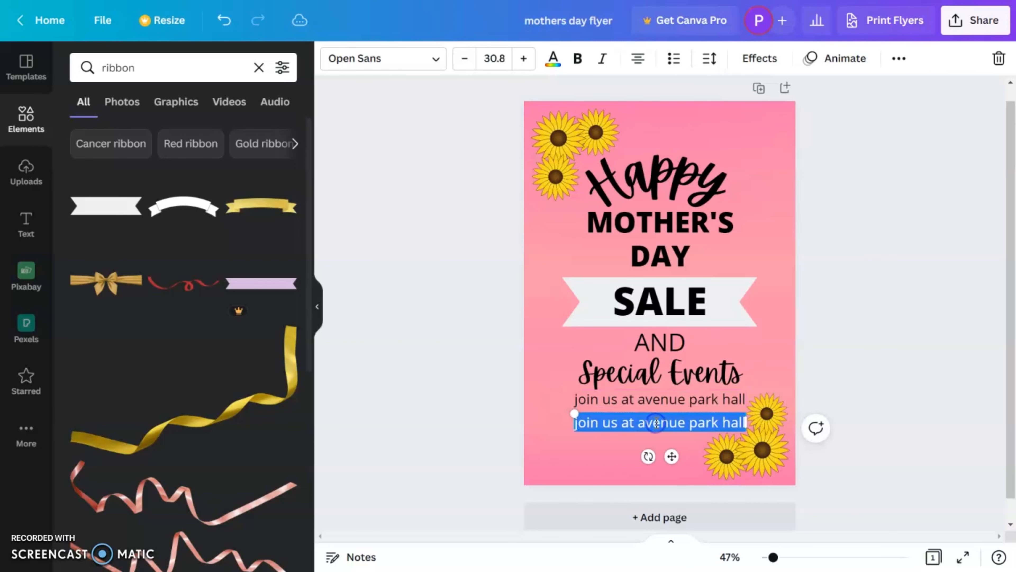
pyautogui.write('LIVE')
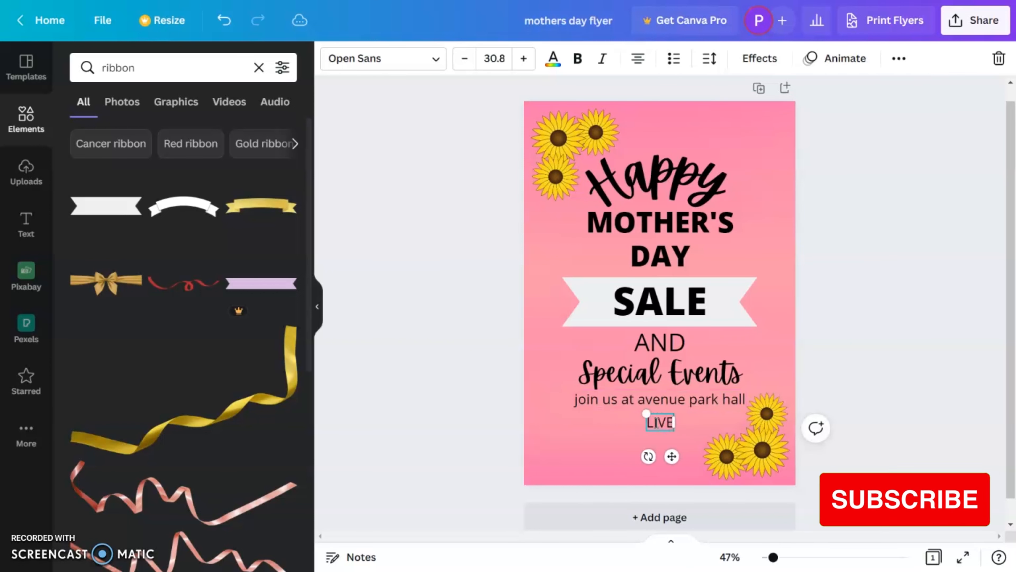
pyautogui.write(' MUSIC ')
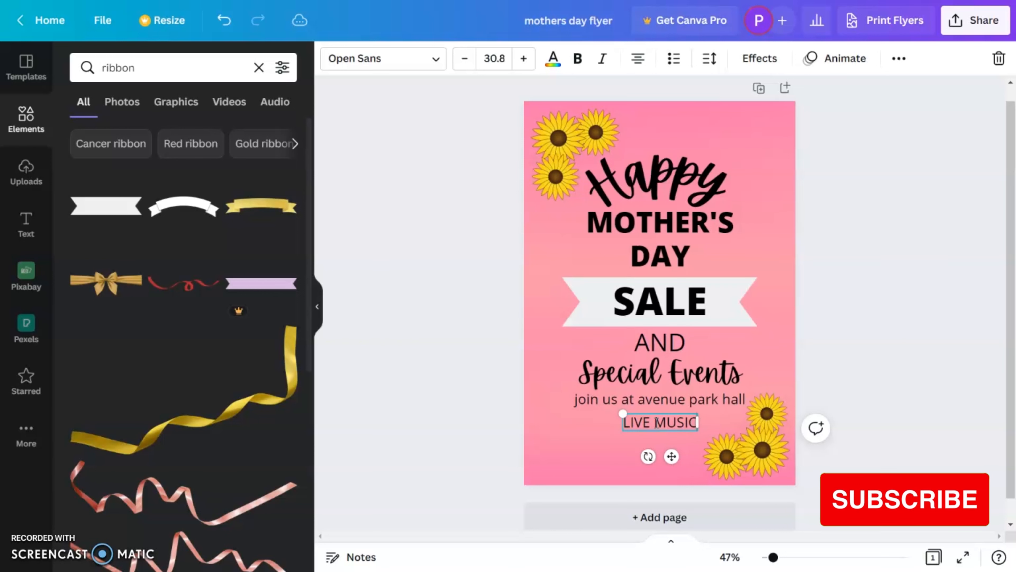
pyautogui.write('| ')
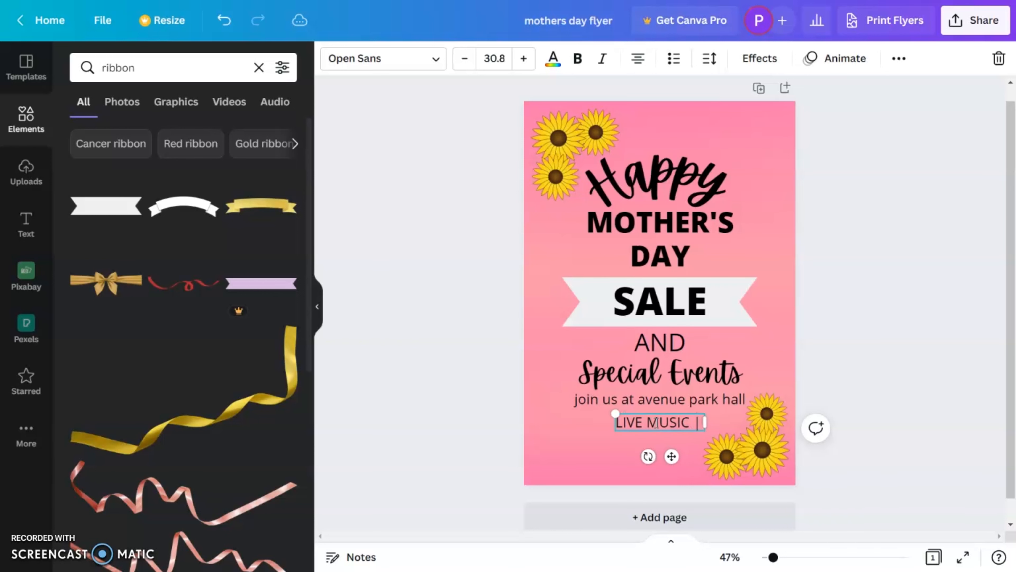
pyautogui.write('GAMES | DINNER')
pyautogui.click(902, 324)
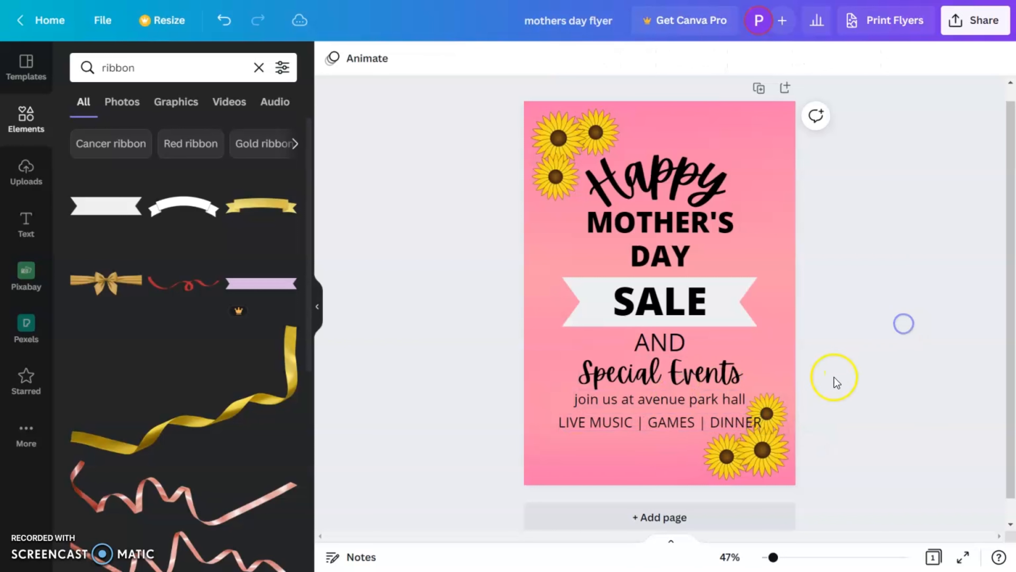
# Step: Shrink the "LIVE MUSIC | GAMES | DINNER" line to size 25.9, matching the width of the line above, and nudge it up
pyautogui.click(734, 430)
pyautogui.moveTo(760, 432); pyautogui.dragTo(746, 428)
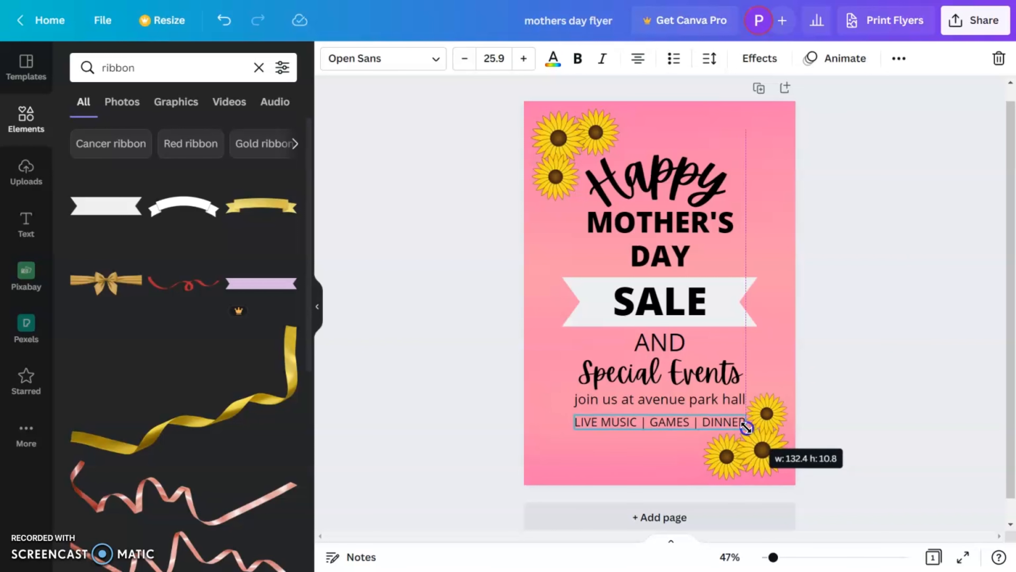
pyautogui.click(865, 363)
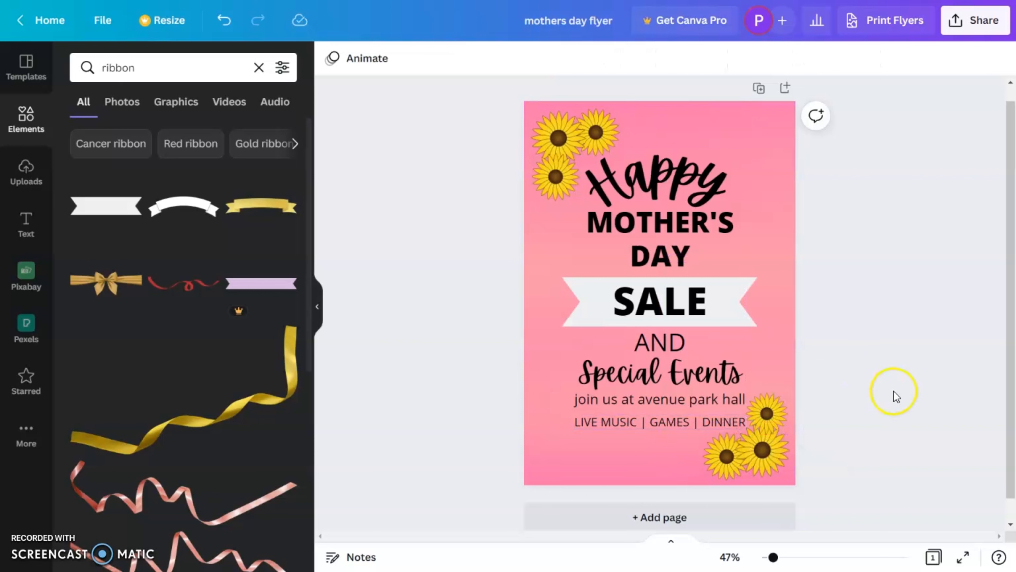
pyautogui.moveTo(695, 421); pyautogui.dragTo(696, 419)
pyautogui.click(822, 393)
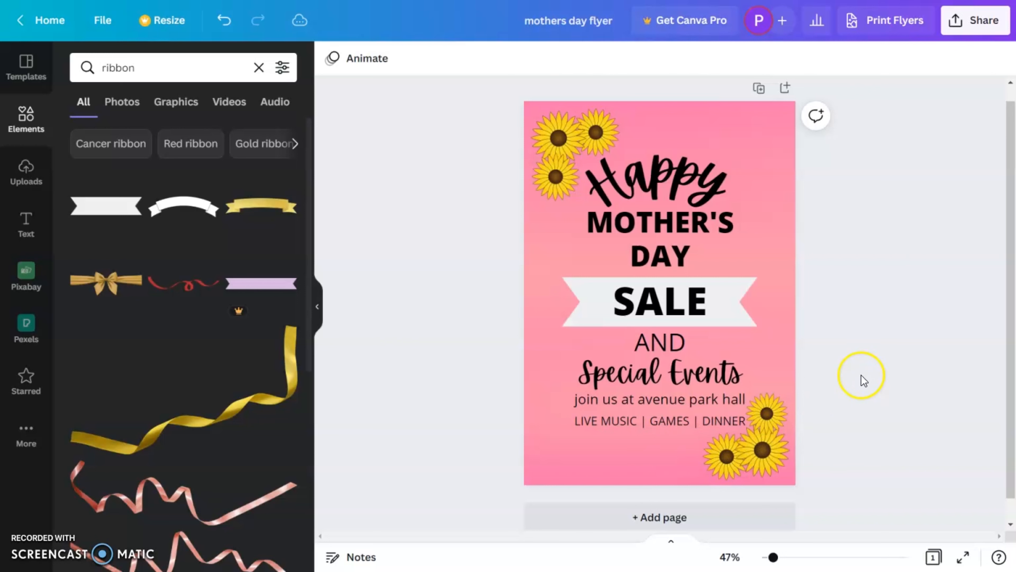
# Step: Duplicate the "LIVE MUSIC" line below itself, change the copy's text to "REGISTER AT" and centre it
pyautogui.click(601, 418)
pyautogui.moveTo(602, 420); pyautogui.dragTo(603, 443)
pyautogui.tripleClick(603, 435)
pyautogui.press('BackSpace')
pyautogui.write('REGISTER AT')
pyautogui.click(893, 336)
pyautogui.moveTo(673, 444); pyautogui.dragTo(680, 447)
pyautogui.click(828, 383)
pyautogui.click(682, 446)
pyautogui.hotkey('ctrl', 'd')
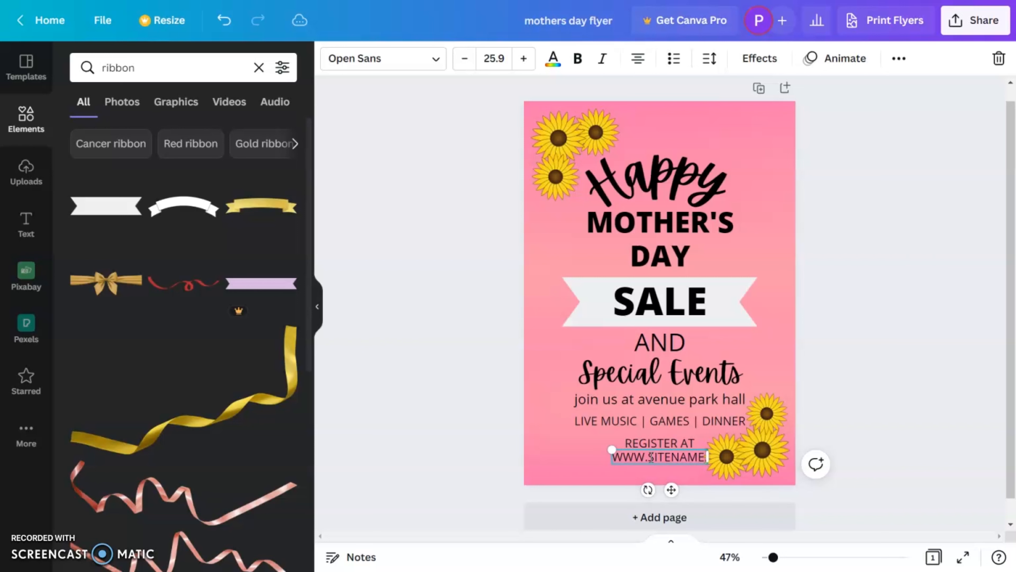
pyautogui.click(919, 323)
pyautogui.moveTo(658, 457); pyautogui.dragTo(666, 434)
pyautogui.click(937, 380)
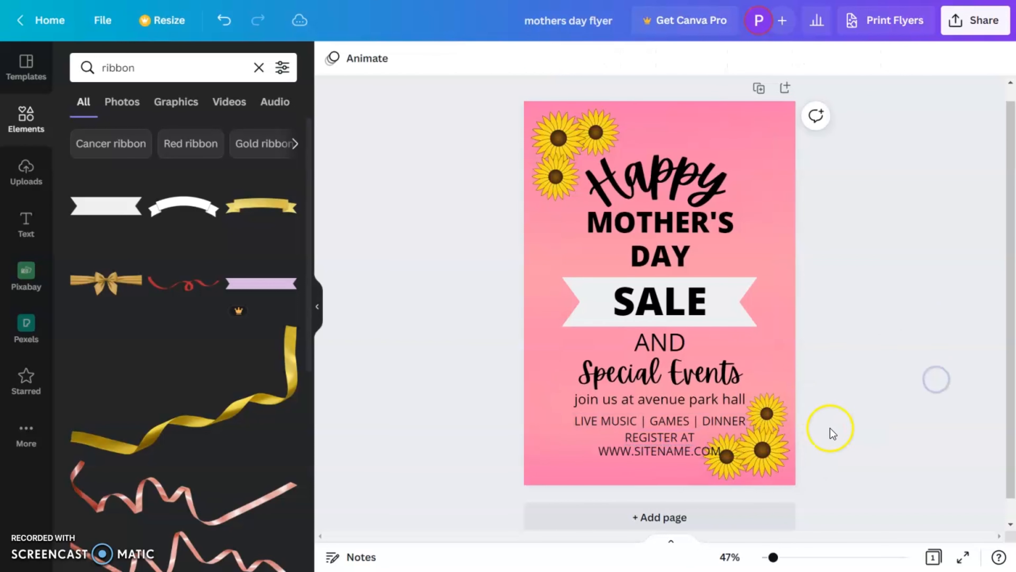
pyautogui.click(665, 445)
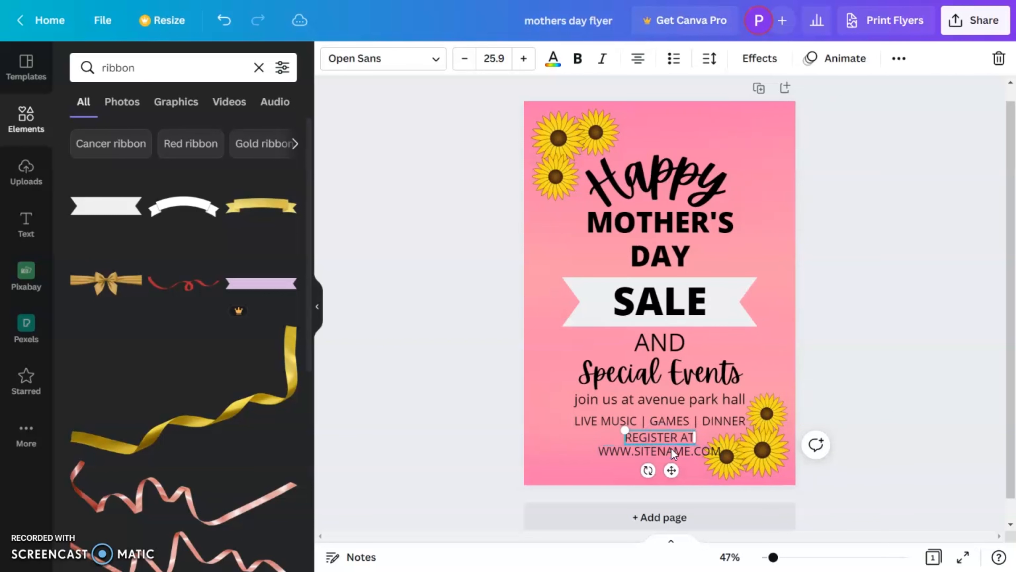
pyautogui.click(938, 312)
# Step: Select all the text together with the ribbon and align the elements on a common vertical centre
pyautogui.click(655, 188)
pyautogui.click(652, 92)
pyautogui.moveTo(657, 92); pyautogui.dragTo(647, 356)
pyautogui.moveTo(652, 462); pyautogui.dragTo(652, 464)
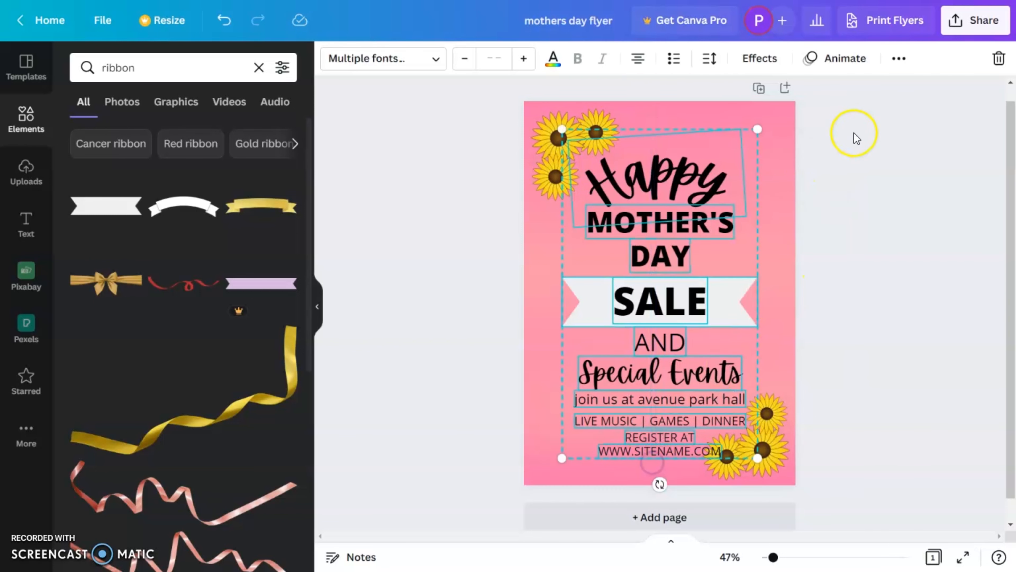
pyautogui.click(898, 59)
pyautogui.click(752, 94)
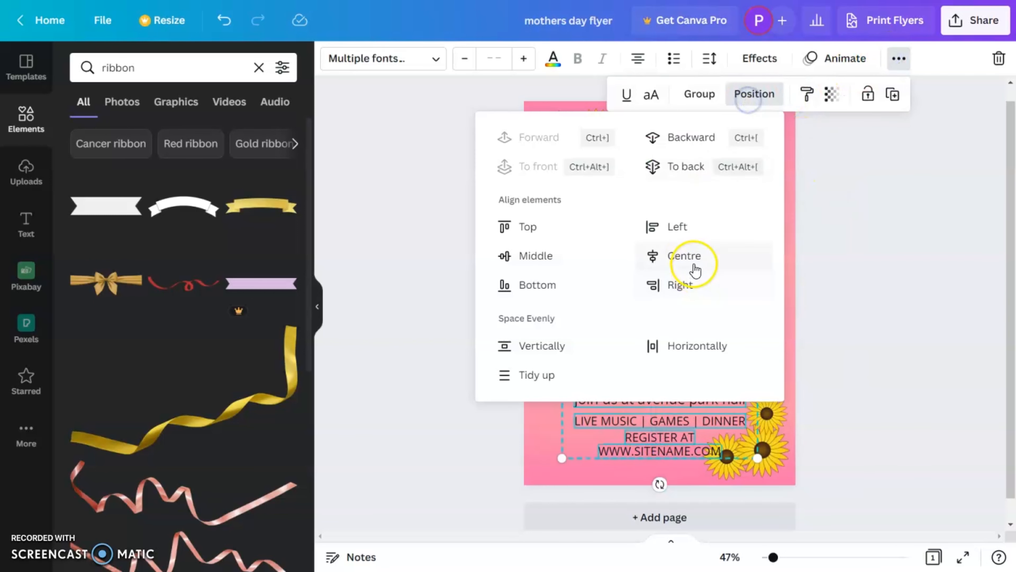
pyautogui.click(873, 281)
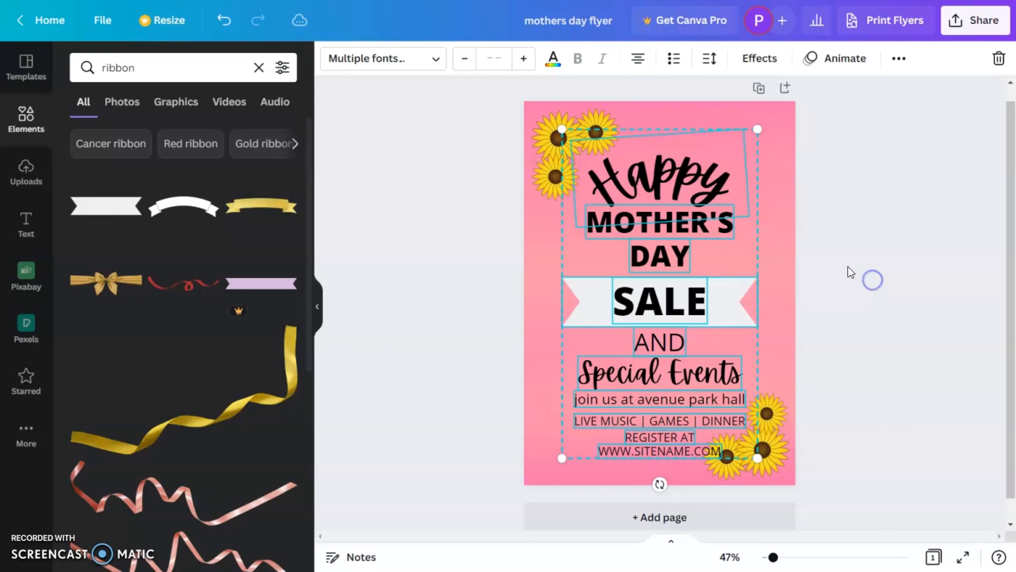
# Step: Group the selected text and ribbon, check the group's position options and ungroup it
pyautogui.hotkey('ctrl', 'g')
pyautogui.click(899, 59)
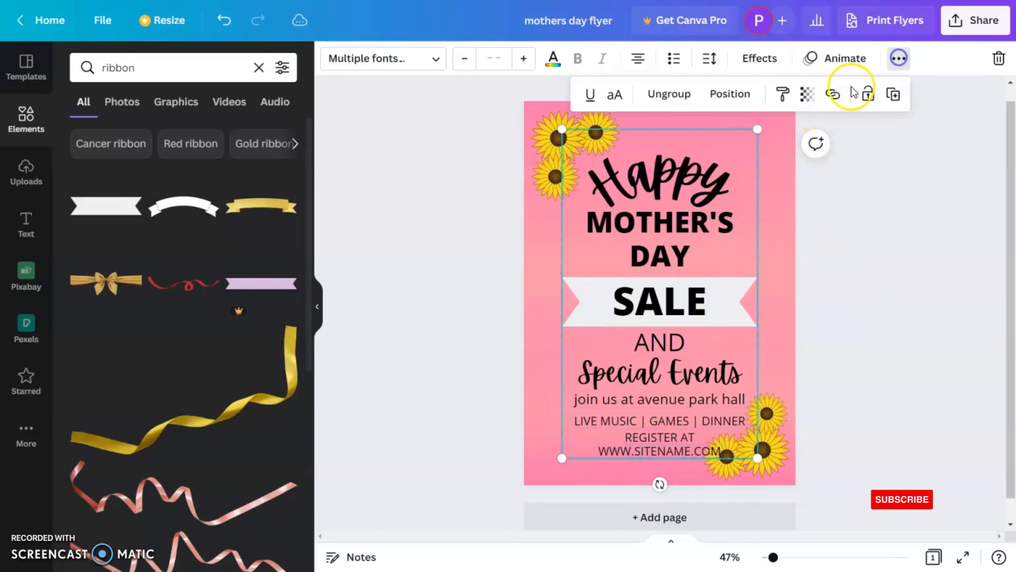
pyautogui.click(730, 94)
pyautogui.click(969, 290)
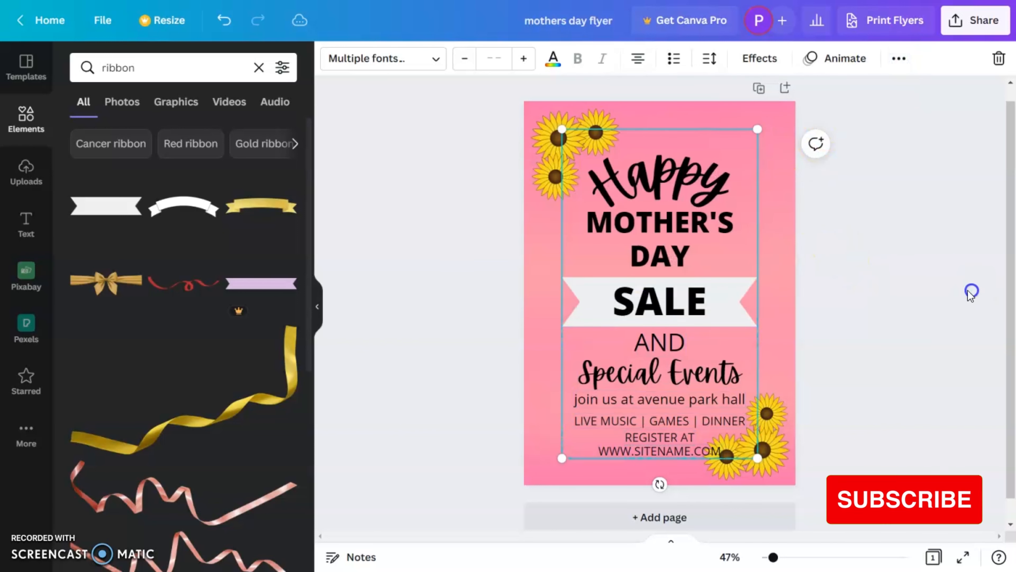
pyautogui.rightClick(641, 297)
pyautogui.click(701, 436)
pyautogui.click(893, 316)
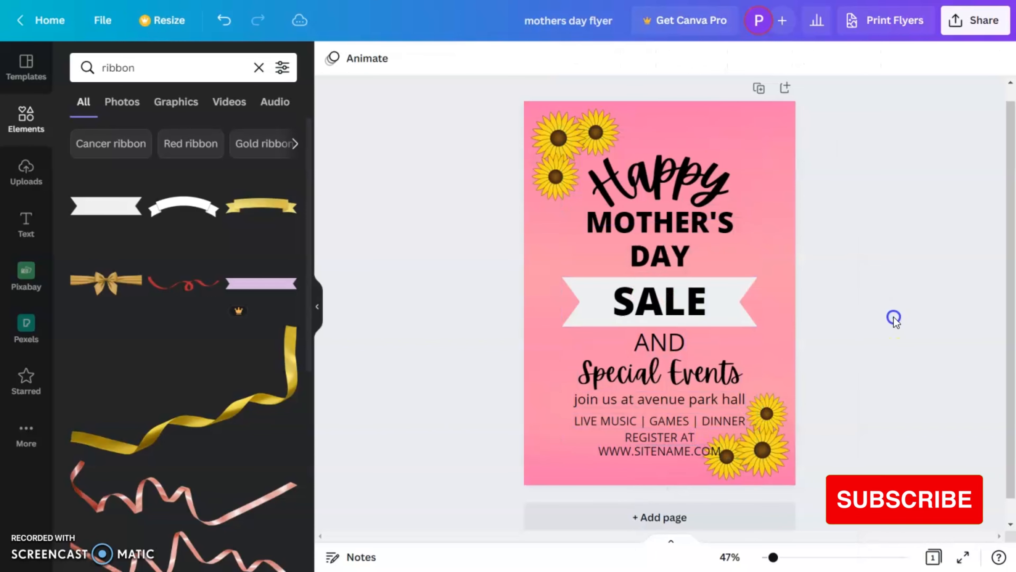
# Step: Move the headline, SALE ribbon and event lines up to tighten the spacing, and shift the registration lines left of the sunflowers
pyautogui.click(597, 439)
pyautogui.click(773, 165)
pyautogui.moveTo(681, 235); pyautogui.dragTo(681, 231)
pyautogui.moveTo(712, 310)
pyautogui.mouseDown()
pyautogui.moveTo(712, 296)
pyautogui.moveTo(702, 299)
pyautogui.mouseUp()
pyautogui.moveTo(651, 342); pyautogui.dragTo(651, 331)
pyautogui.moveTo(634, 373); pyautogui.dragTo(635, 365)
pyautogui.moveTo(640, 399); pyautogui.dragTo(640, 394)
pyautogui.moveTo(719, 422); pyautogui.dragTo(719, 410)
pyautogui.moveTo(656, 451); pyautogui.dragTo(638, 452)
pyautogui.moveTo(617, 439); pyautogui.dragTo(621, 438)
# Step: Convert the "join us at avenue park hall" line to uppercase and shrink it to fit above the "LIVE MUSIC" line
pyautogui.click(732, 392)
pyautogui.click(899, 59)
pyautogui.click(668, 100)
pyautogui.moveTo(749, 403); pyautogui.dragTo(781, 403)
pyautogui.moveTo(573, 386); pyautogui.dragTo(589, 387)
pyautogui.moveTo(672, 397); pyautogui.dragTo(649, 395)
pyautogui.click(823, 348)
pyautogui.click(895, 346)
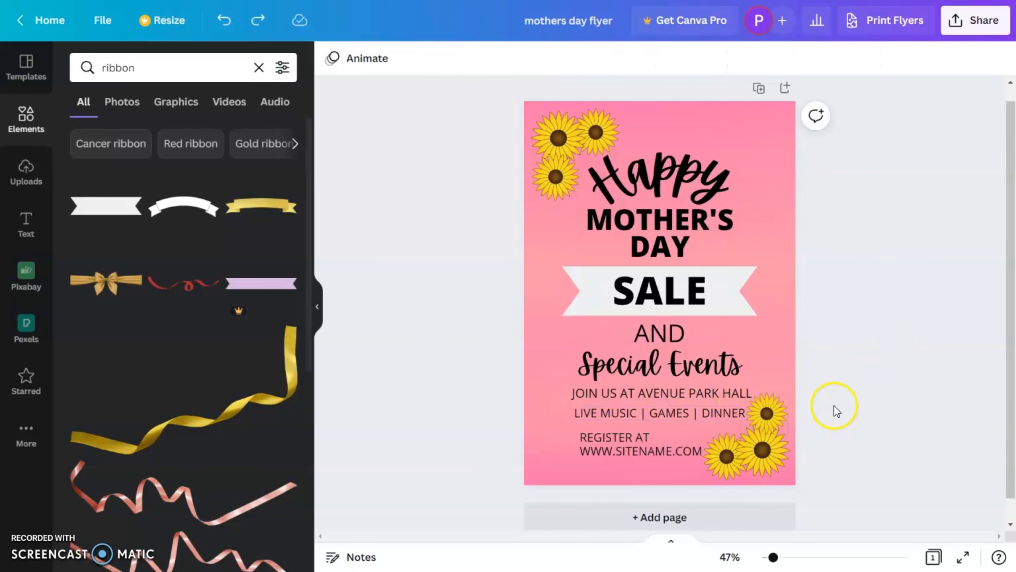
pyautogui.click(650, 438)
pyautogui.keyDown('shift'); pyautogui.click(660, 450); pyautogui.keyUp('shift')
pyautogui.click(896, 59)
pyautogui.click(755, 94)
pyautogui.click(676, 203)
pyautogui.click(896, 60)
pyautogui.click(926, 345)
pyautogui.moveTo(660, 457); pyautogui.dragTo(650, 456)
pyautogui.click(911, 391)
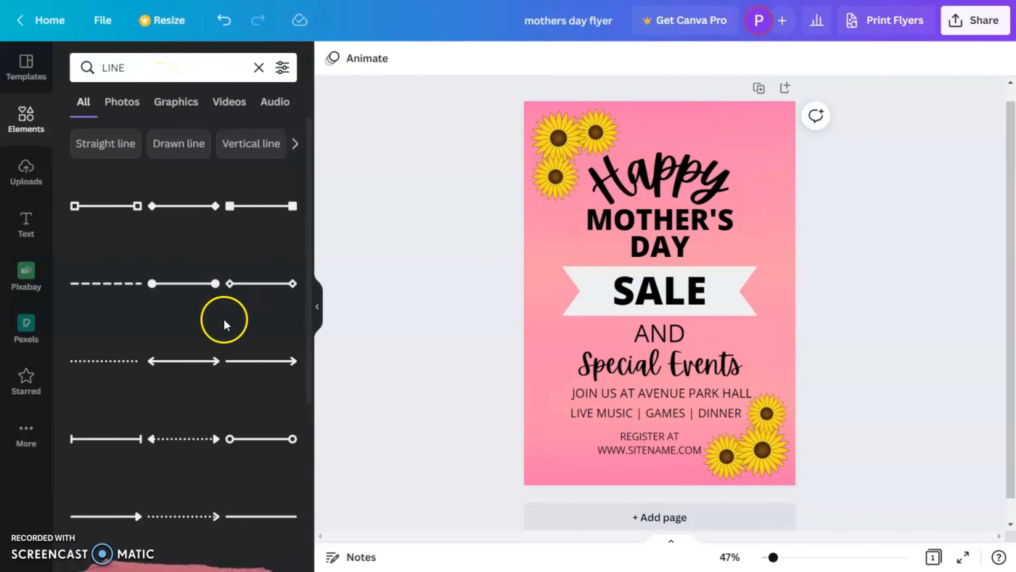
# Step: Add a dotted line from the "LINE" elements near the flyer's upper edge, colour it yellow and stretch it wider
pyautogui.click(220, 320)
pyautogui.click(363, 61)
pyautogui.click(331, 58)
pyautogui.click(242, 511)
pyautogui.moveTo(699, 129); pyautogui.dragTo(817, 129)
# Step: Place a duplicate of the yellow dotted line near the flyer's lower edge and nudge the registration text up
pyautogui.hotkey('ctrl', 'd')
pyautogui.moveTo(730, 160); pyautogui.dragTo(637, 483)
pyautogui.click(894, 356)
pyautogui.moveTo(663, 438); pyautogui.dragTo(663, 434)
pyautogui.click(857, 350)
# Step: Duplicate the upper dotted line, turn the copy vertical along the flyer's left side and lengthen it downward
pyautogui.click(716, 129)
pyautogui.hotkey('ctrl', 'd')
pyautogui.moveTo(703, 191); pyautogui.dragTo(528, 289)
pyautogui.moveTo(556, 378); pyautogui.dragTo(556, 497)
pyautogui.click(860, 270)
# Step: Duplicate the left vertical dotted line and place the copy along the flyer's right side
pyautogui.click(556, 284)
pyautogui.hotkey('ctrl', 'd')
pyautogui.moveTo(570, 299); pyautogui.dragTo(766, 200)
pyautogui.click(856, 268)
pyautogui.click(767, 280)
pyautogui.click(903, 222)
# Step: Scale the text and ribbon down slightly, and close the gap between the headline words and the SALE ribbon
pyautogui.moveTo(658, 116); pyautogui.dragTo(663, 453)
pyautogui.moveTo(756, 134); pyautogui.dragTo(751, 142)
pyautogui.click(660, 182)
pyautogui.keyDown('shift'); pyautogui.click(669, 223); pyautogui.keyUp('shift')
pyautogui.keyDown('shift'); pyautogui.click(664, 249); pyautogui.keyUp('shift')
pyautogui.moveTo(672, 234); pyautogui.dragTo(673, 227)
pyautogui.moveTo(674, 293); pyautogui.dragTo(674, 287)
pyautogui.click(844, 340)
# Step: Centre the "JOIN US AT AVENUE PARK HALL" and "LIVE MUSIC" lines with each other and enlarge the lower line slightly
pyautogui.click(662, 386)
pyautogui.keyDown('shift'); pyautogui.click(662, 405); pyautogui.keyUp('shift')
pyautogui.click(898, 59)
pyautogui.click(754, 94)
pyautogui.click(708, 260)
pyautogui.click(672, 405)
pyautogui.moveTo(742, 411); pyautogui.dragTo(745, 411)
# Step: Add a solid line between the "JOIN US" and "LIVE MUSIC" lines and stretch it across the text's width
pyautogui.click(256, 418)
pyautogui.moveTo(669, 319); pyautogui.dragTo(658, 425)
pyautogui.moveTo(616, 395); pyautogui.dragTo(576, 396)
pyautogui.moveTo(703, 396); pyautogui.dragTo(751, 395)
# Step: Give the divider line a dark colour and a thinner weight
pyautogui.click(335, 61)
pyautogui.click(123, 393)
pyautogui.click(367, 58)
pyautogui.moveTo(376, 203); pyautogui.dragTo(369, 200)
pyautogui.click(850, 309)
# Step: Nudge the "LIVE MUSIC | GAMES | DINNER" line slightly closer to the divider above it
pyautogui.moveTo(773, 557); pyautogui.dragTo(786, 557)
pyautogui.scroll(-5, 656, 296)
pyautogui.click(662, 276)
pyautogui.moveTo(676, 313); pyautogui.dragTo(676, 312)
pyautogui.click(961, 336)
pyautogui.scroll(5, 728, 384)
pyautogui.scroll(-5, 728, 383)
pyautogui.click(975, 295)
pyautogui.moveTo(607, 376)
pyautogui.mouseDown()
pyautogui.moveTo(607, 388)
pyautogui.moveTo(626, 377)
pyautogui.mouseUp()
pyautogui.click(899, 58)
pyautogui.click(728, 94)
pyautogui.click(624, 378)
pyautogui.click(899, 58)
pyautogui.moveTo(717, 356); pyautogui.dragTo(605, 356)
pyautogui.click(624, 381)
pyautogui.moveTo(717, 379); pyautogui.dragTo(684, 379)
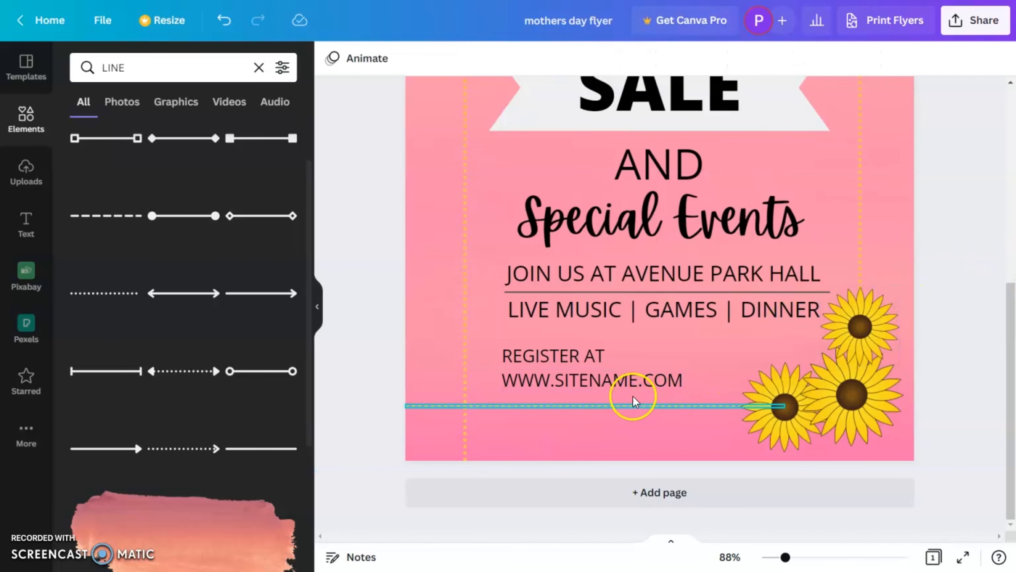
# Step: Extend the "REGISTER AT" line to read "REGISTER AT ON OR BEFORE 30", widening its text box to keep it on one line
pyautogui.click(600, 356)
pyautogui.click(603, 356)
pyautogui.write('ON OR BEFORE')
pyautogui.moveTo(605, 379); pyautogui.dragTo(762, 366)
pyautogui.click(738, 356)
pyautogui.write('30')
pyautogui.click(744, 353)
pyautogui.moveTo(624, 389); pyautogui.dragTo(629, 386)
pyautogui.click(606, 380)
pyautogui.moveTo(479, 338); pyautogui.dragTo(720, 392)
pyautogui.hotkey('ctrl', 'g')
pyautogui.click(899, 59)
pyautogui.click(728, 93)
pyautogui.click(785, 240)
pyautogui.click(966, 248)
pyautogui.click(683, 380)
pyautogui.click(900, 58)
pyautogui.click(727, 95)
pyautogui.click(687, 222)
pyautogui.click(683, 353)
# Step: Search the elements for brand:BADfKIfSYa0, add a pale flower on each side of "DAY" and a thin line on each side of "AND"
pyautogui.moveTo(786, 557); pyautogui.dragTo(774, 557)
pyautogui.click(259, 68)
pyautogui.write('brand:BADfKIfSYa0')
pyautogui.press('Return')
pyautogui.scroll(-20, 199, 378)
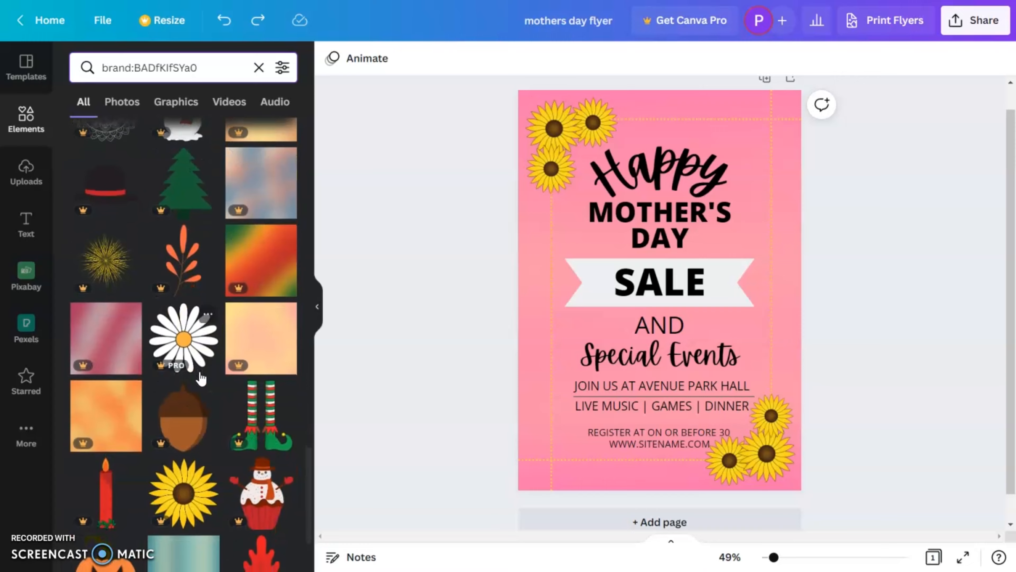
pyautogui.scroll(-10, 180, 342)
pyautogui.click(127, 508)
pyautogui.click(706, 259)
pyautogui.click(688, 320)
pyautogui.moveTo(719, 349); pyautogui.dragTo(718, 268)
pyautogui.click(910, 224)
pyautogui.click(712, 277)
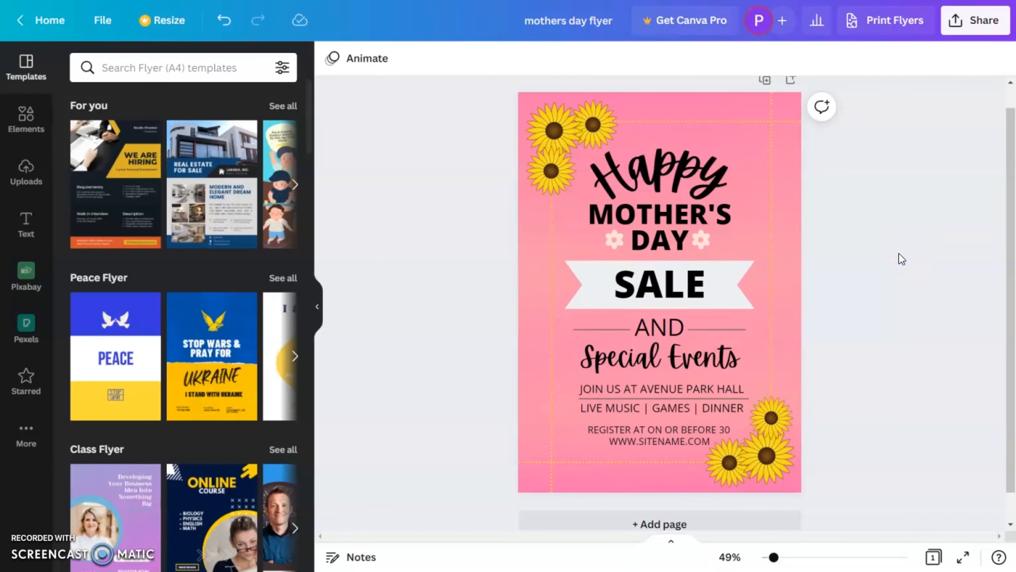
# Step: Review the paper, finish, copy count and paid-element options for ordering printed flyers, and close the print order
pyautogui.click(892, 31)
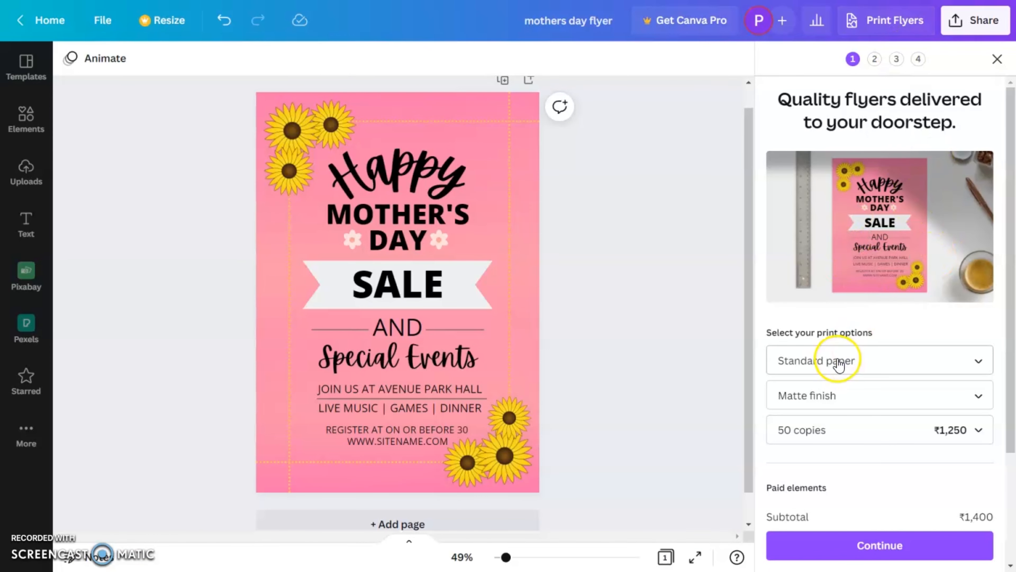
pyautogui.click(839, 363)
pyautogui.click(839, 362)
pyautogui.click(843, 396)
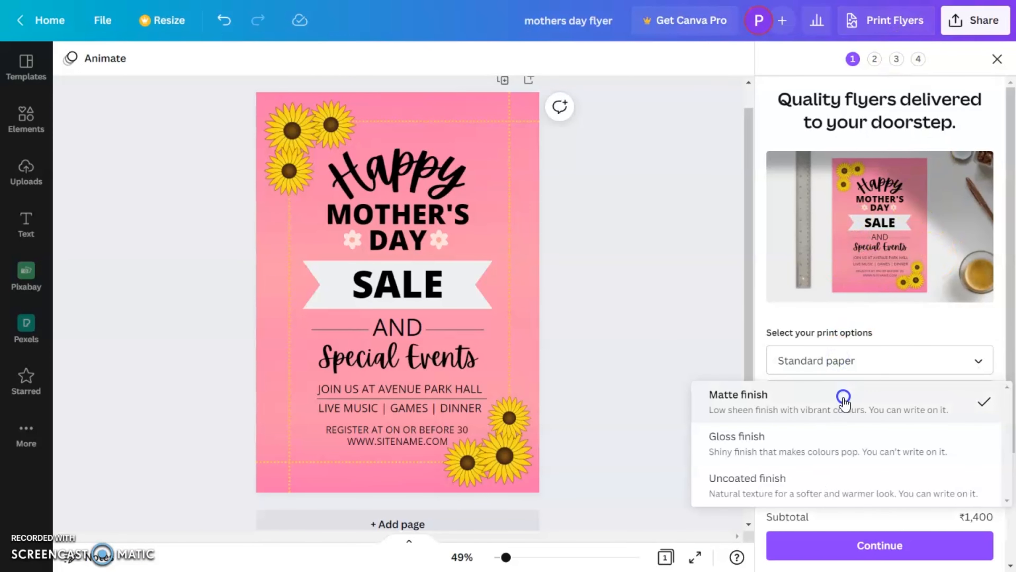
pyautogui.click(843, 398)
pyautogui.click(838, 439)
pyautogui.scroll(-5, 845, 426)
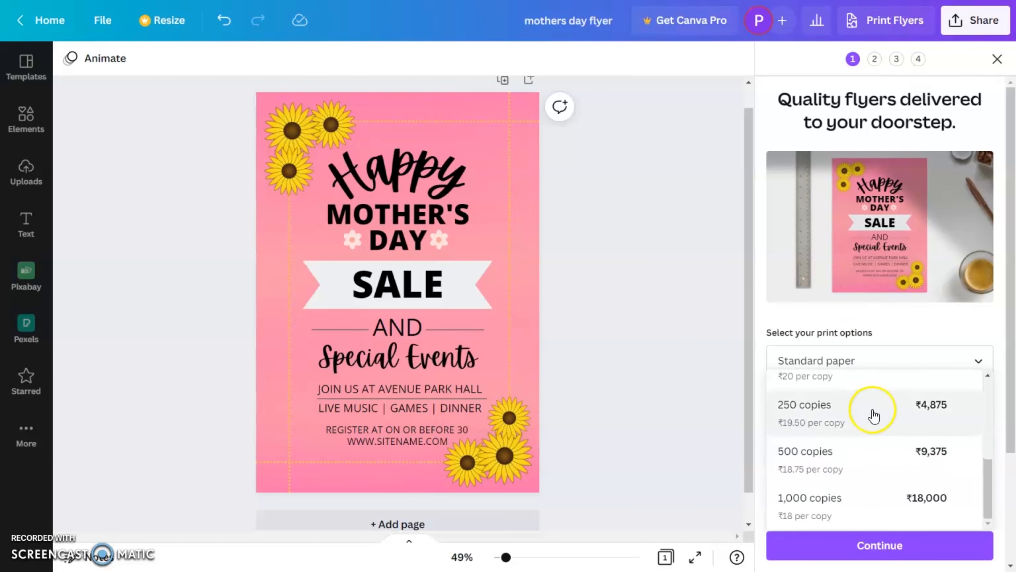
pyautogui.scroll(5, 880, 416)
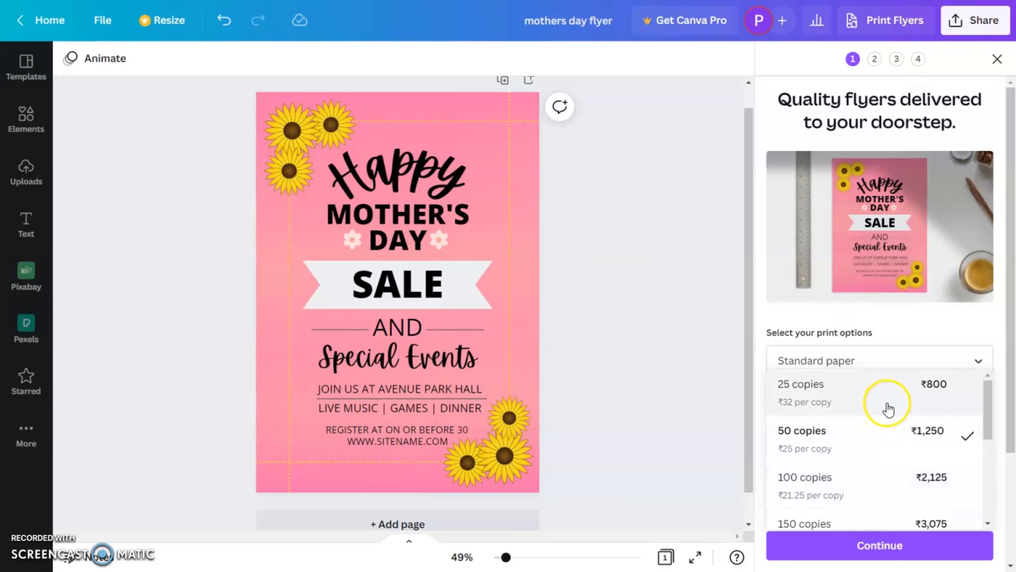
pyautogui.click(874, 333)
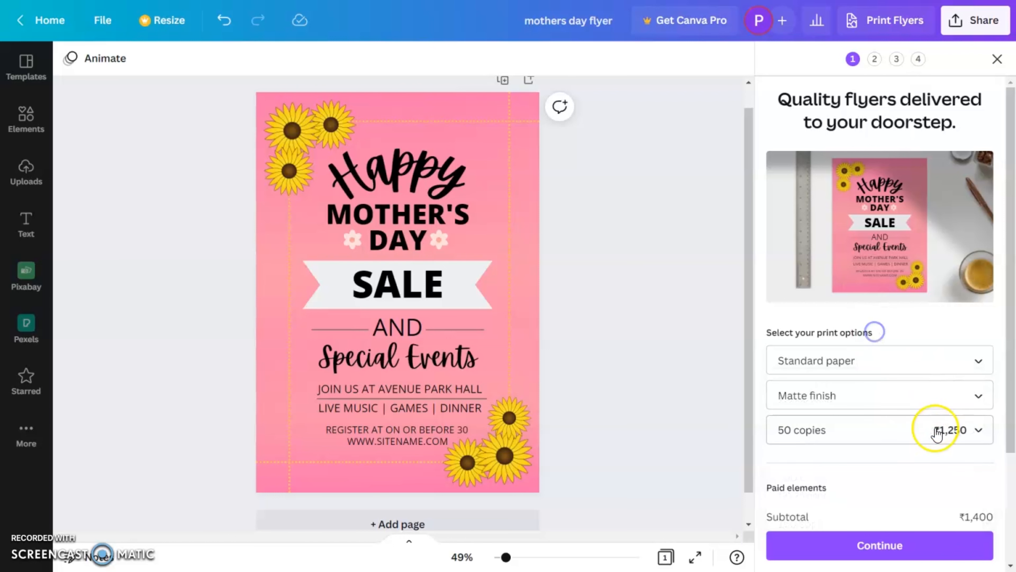
pyautogui.scroll(-3, 836, 440)
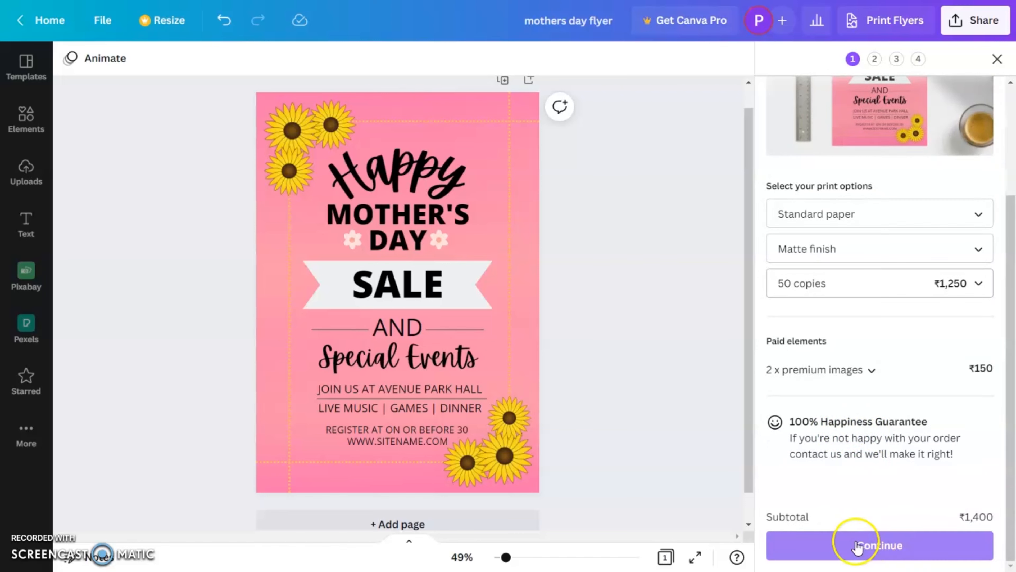
pyautogui.scroll(4, 851, 424)
pyautogui.click(998, 64)
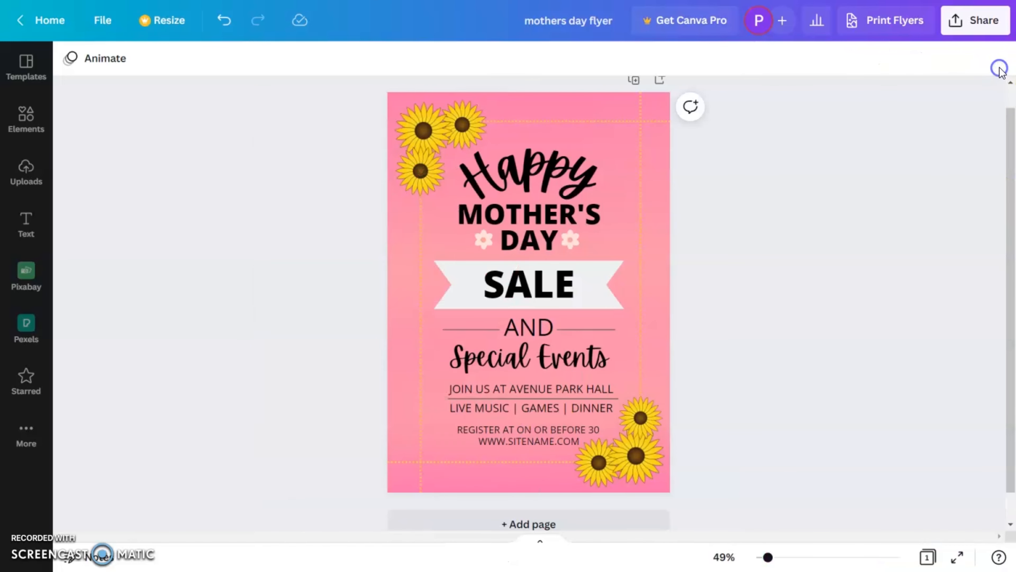
# Step: Look through the file types offered for downloading the flyer and close the sharing options
pyautogui.click(975, 20)
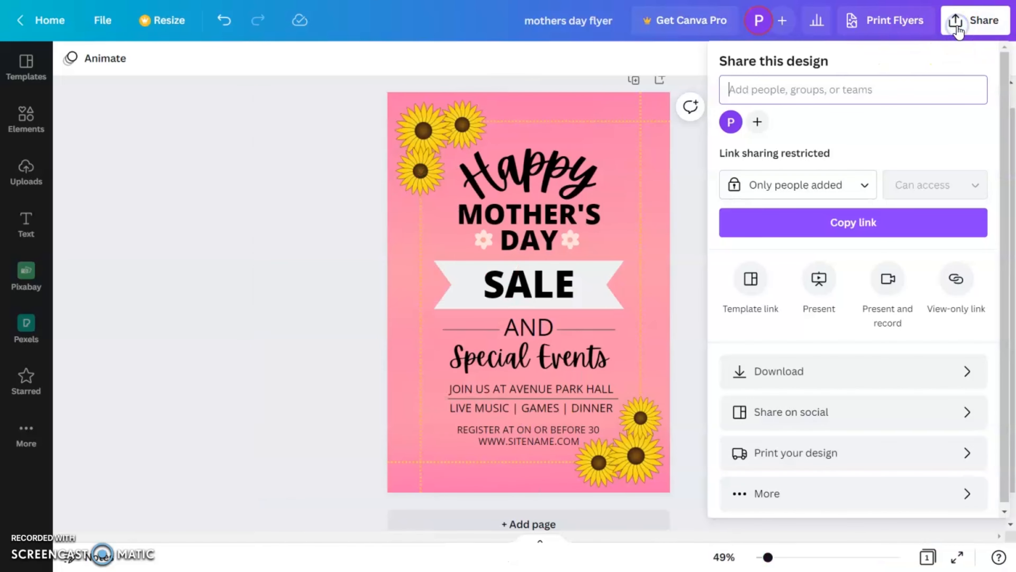
pyautogui.click(771, 374)
pyautogui.click(795, 126)
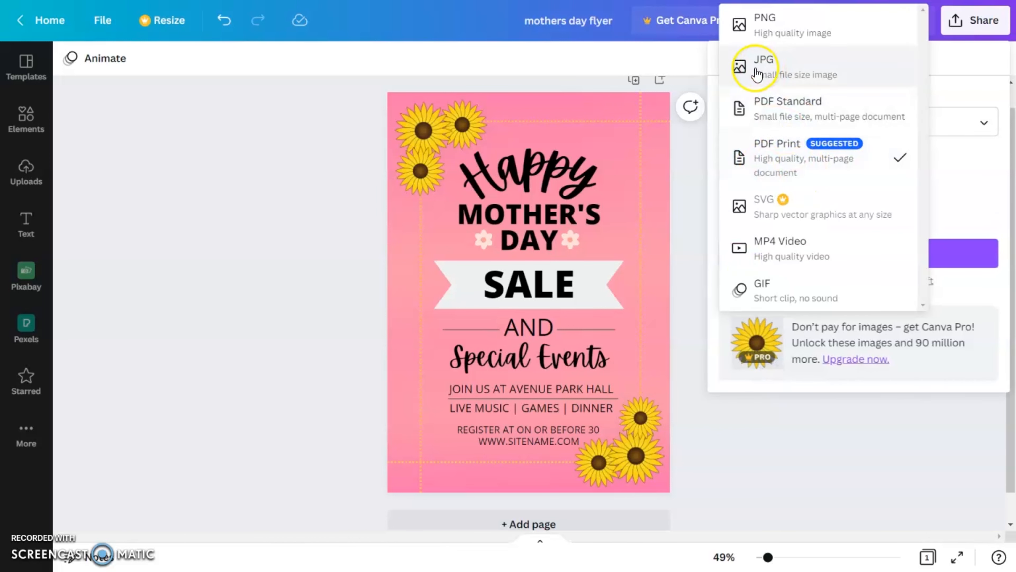
pyautogui.click(830, 479)
pyautogui.click(848, 451)
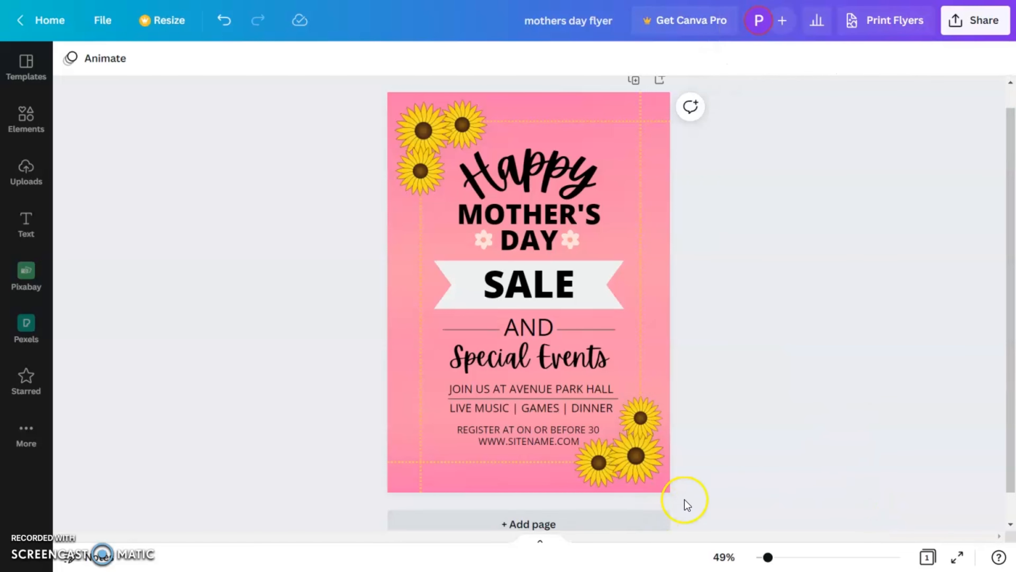
# Step: Add a blank second page below the flyer
pyautogui.moveTo(768, 558); pyautogui.dragTo(769, 557)
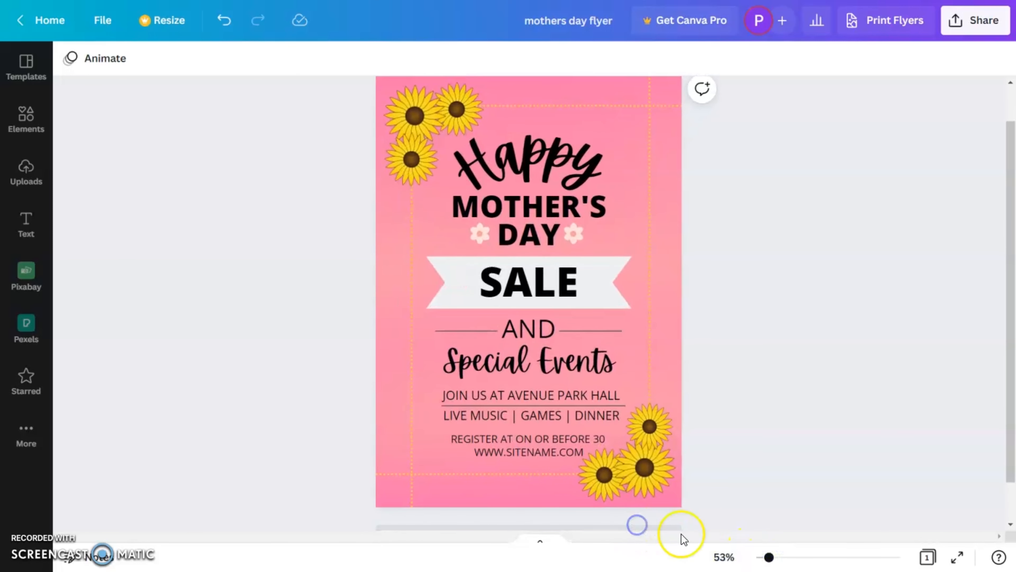
pyautogui.scroll(-2, 640, 513)
pyautogui.click(602, 484)
pyautogui.scroll(-2, 638, 505)
# Step: Add a heading reading "THAT IS IT AS SIMPLE AS THAT" on the blank second page
pyautogui.click(27, 225)
pyautogui.click(156, 137)
pyautogui.write('THAT ')
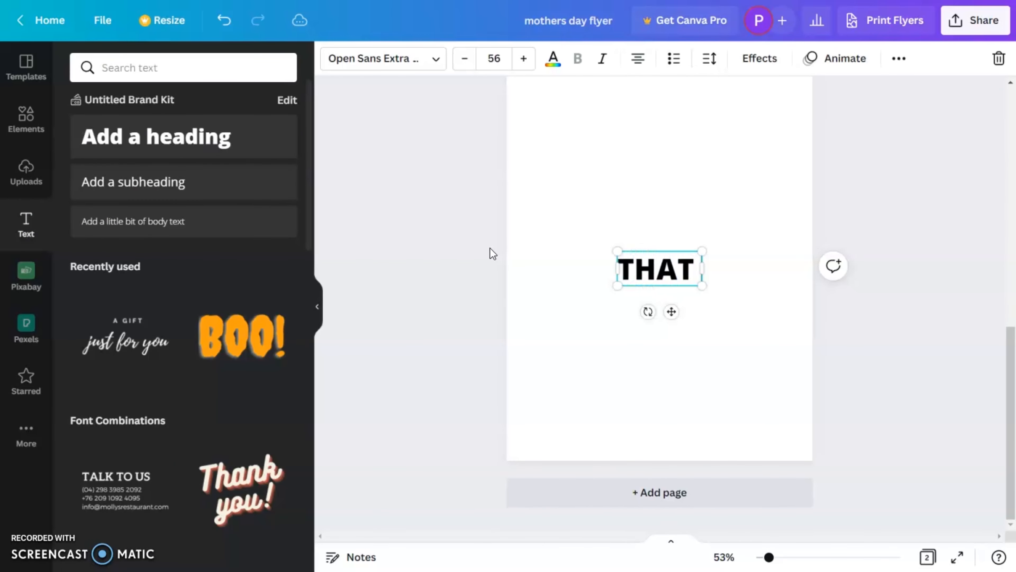
pyautogui.write('IS IRT')
pyautogui.press('BackSpace')
pyautogui.press('BackSpace')
pyautogui.write('T AS SIMPLE AS THAT')
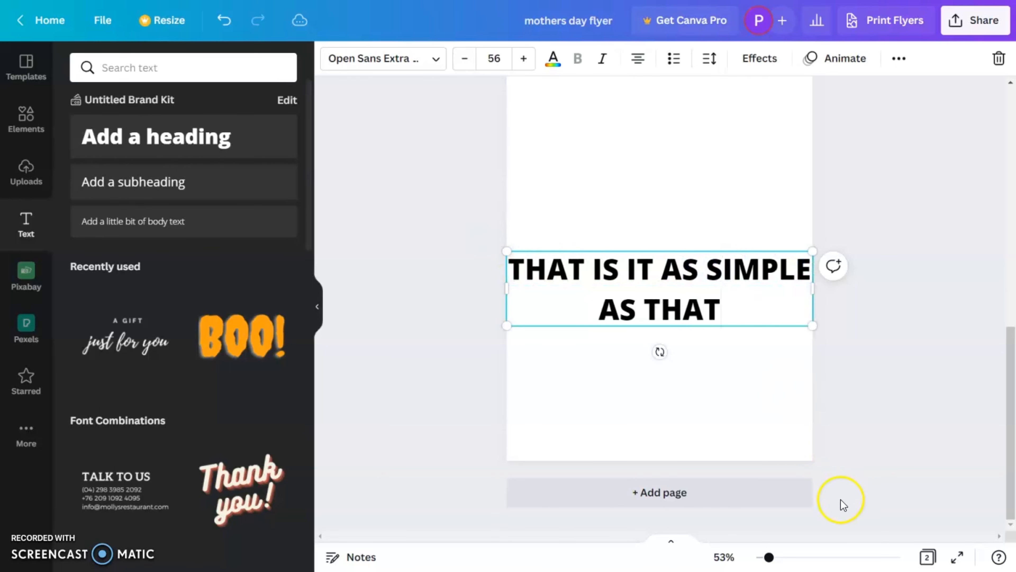
pyautogui.click(830, 446)
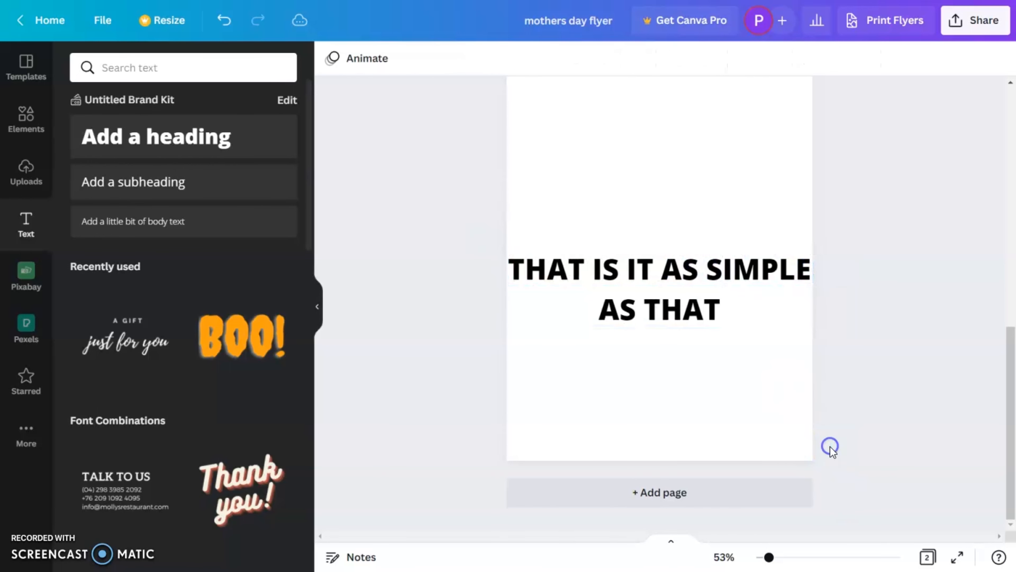